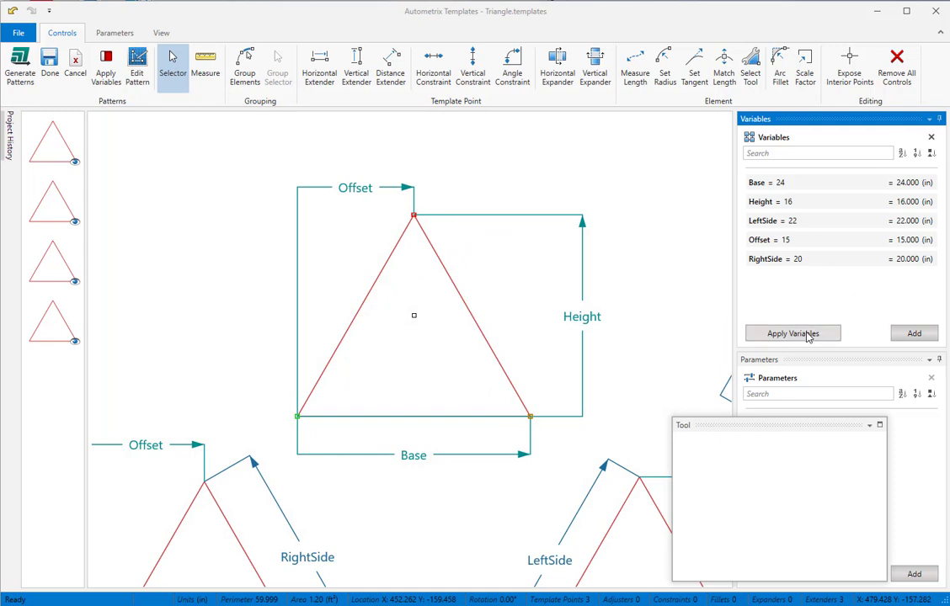
# Apply the variables to the four triangle patterns to examine how their different control combinations reshape them.
pyautogui.click(792, 333)
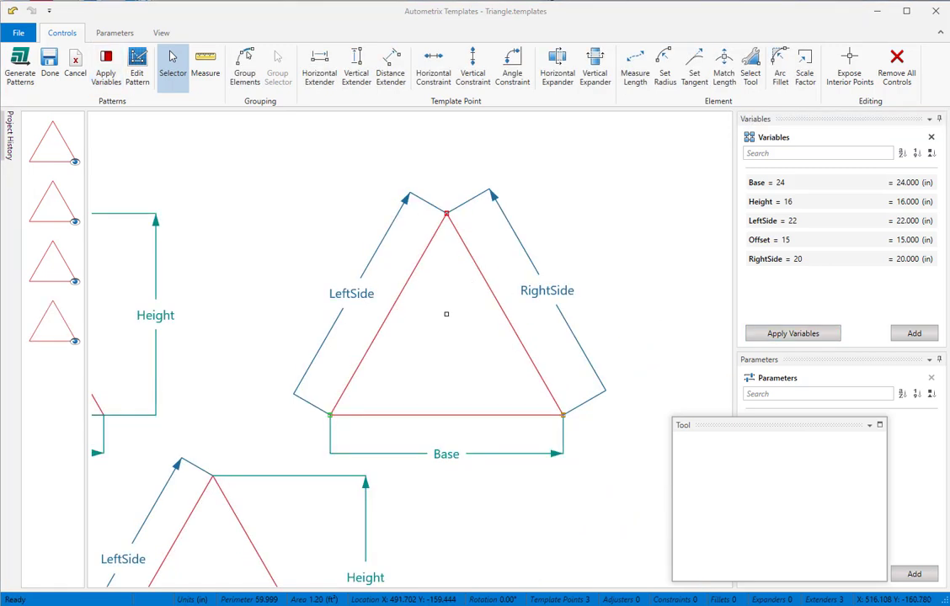
pyautogui.click(804, 335)
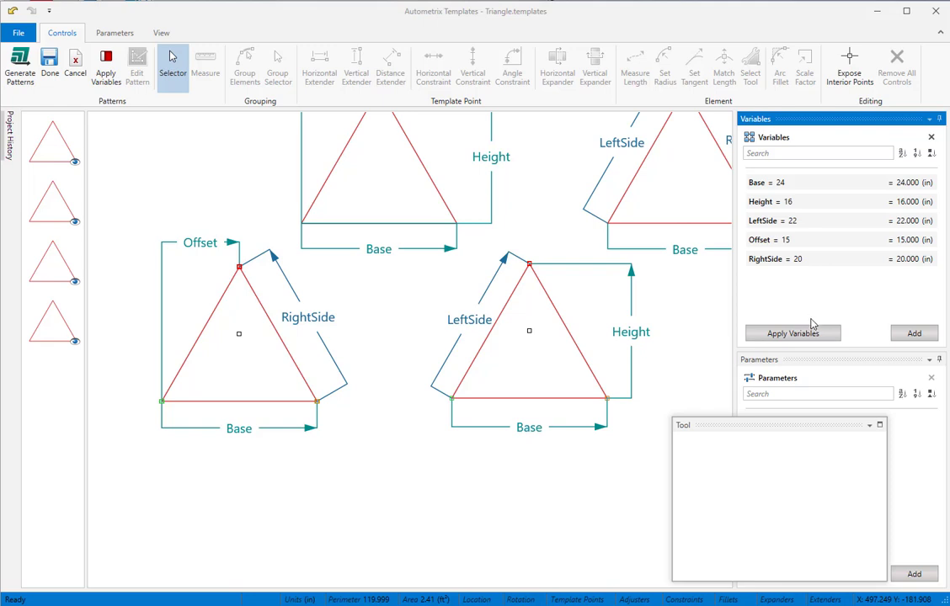
pyautogui.click(804, 335)
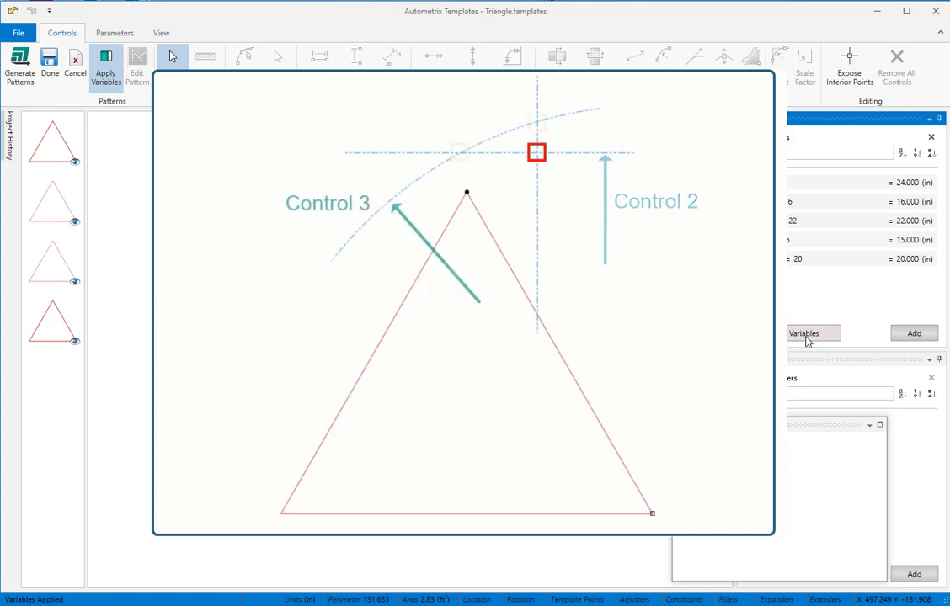
pyautogui.click(808, 334)
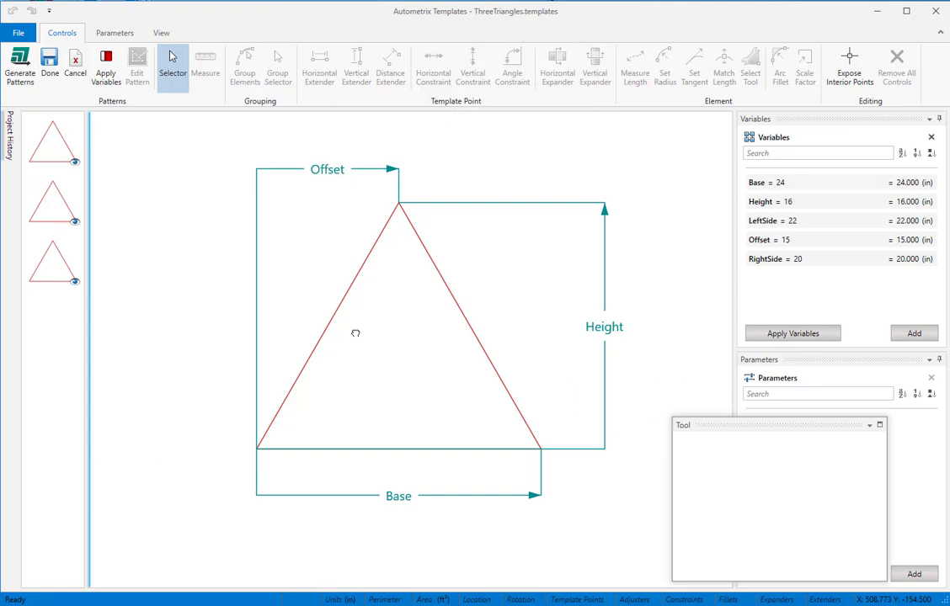
# Add a horizontal extender along the blank triangle's bottom edge, left corner to right, offset about -1.9 in, and assign it the Base variable.
pyautogui.moveTo(383, 335); pyautogui.dragTo(817, 315, button='middle')
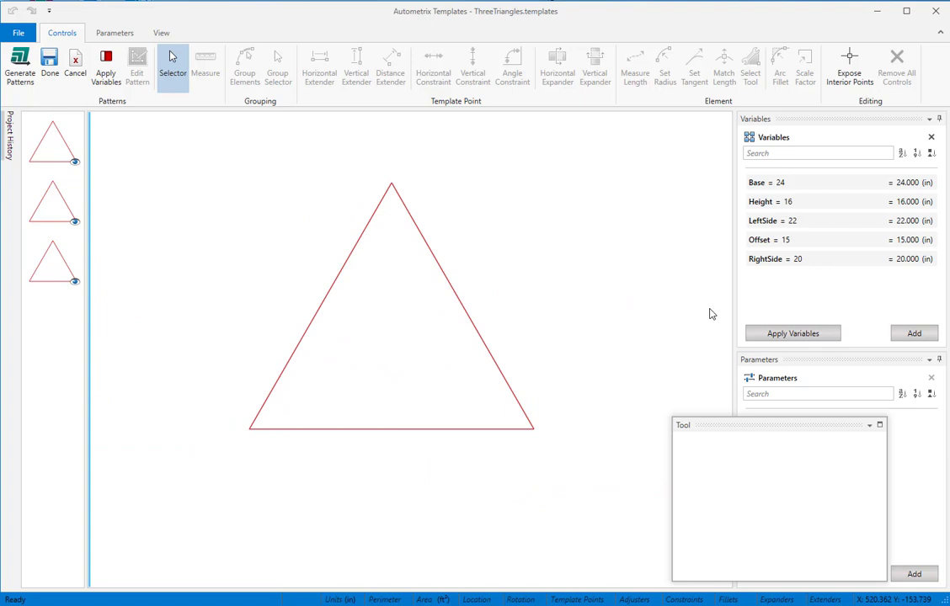
pyautogui.click(405, 315)
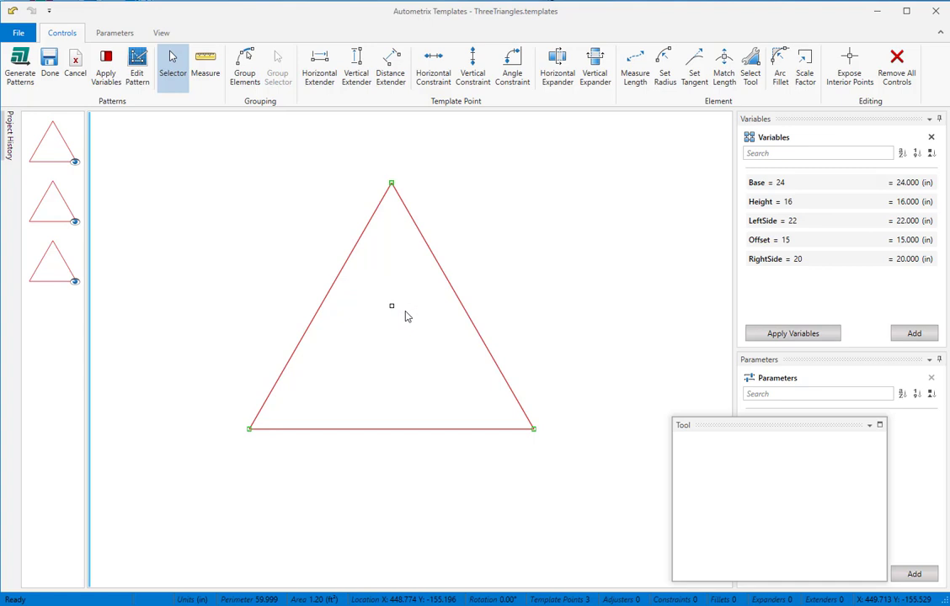
pyautogui.click(324, 64)
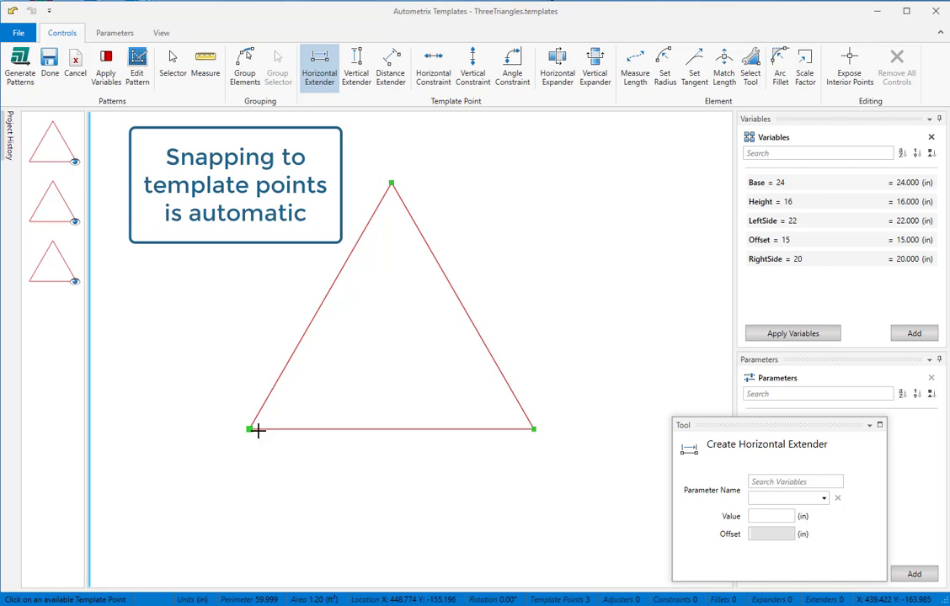
pyautogui.click(256, 429)
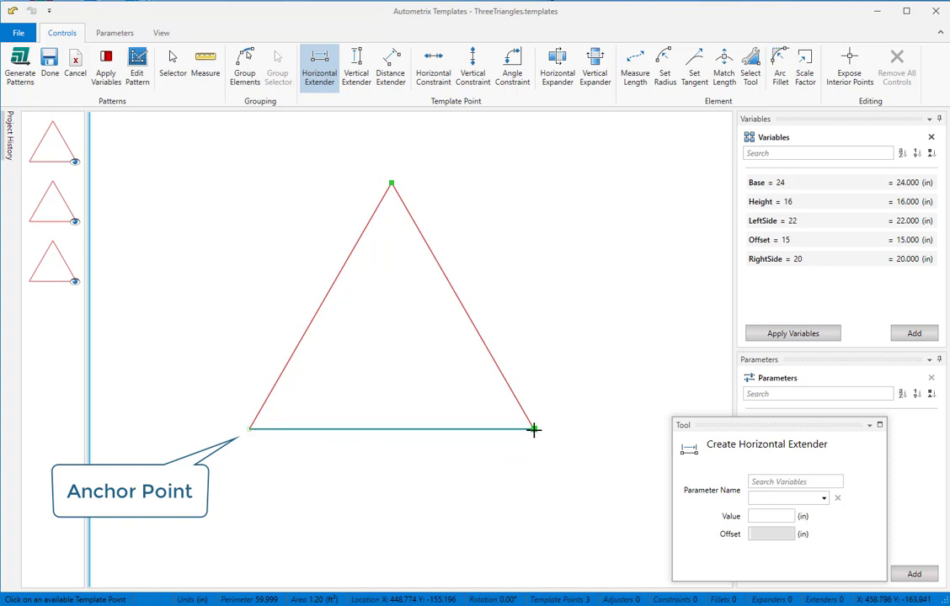
pyautogui.click(533, 431)
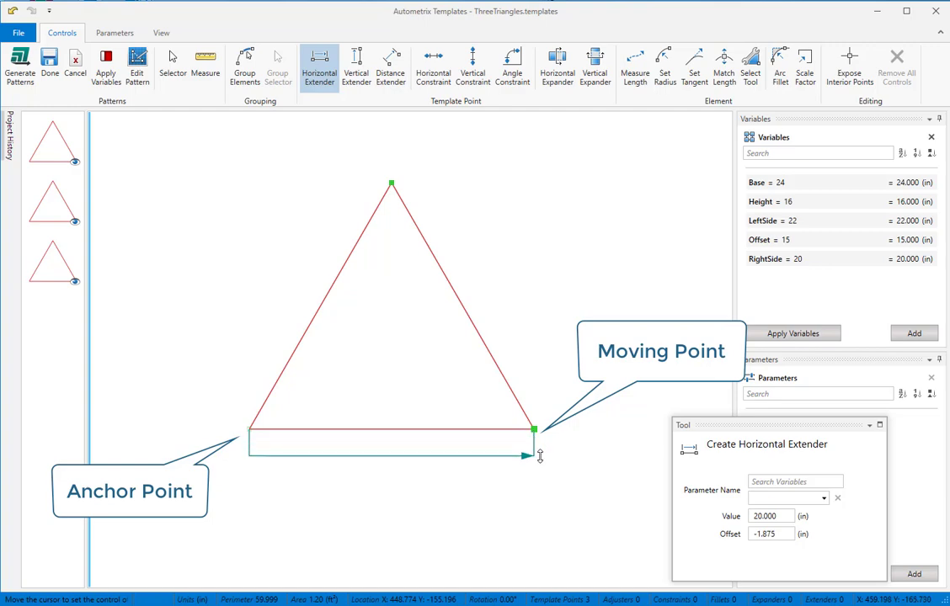
pyautogui.click(539, 455)
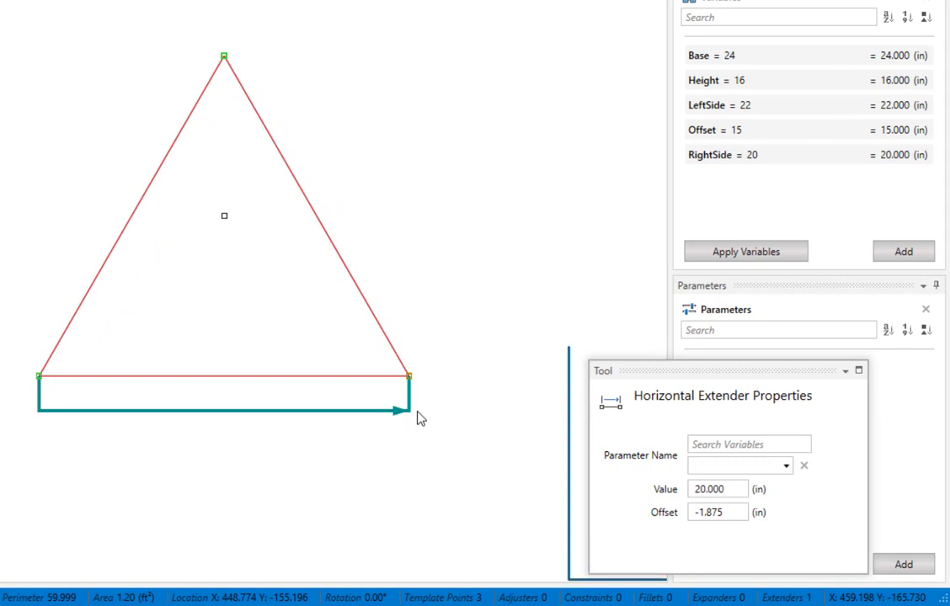
pyautogui.click(786, 468)
pyautogui.click(723, 486)
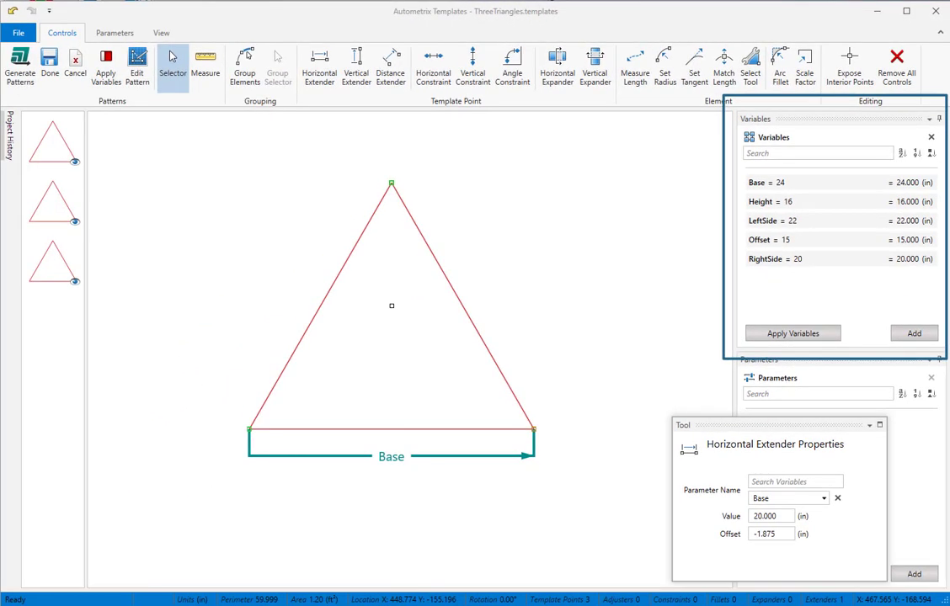
# Add a horizontal extender from the lower-left corner to the apex, offset about 1.9 in, and assign it the Offset variable.
pyautogui.click(324, 68)
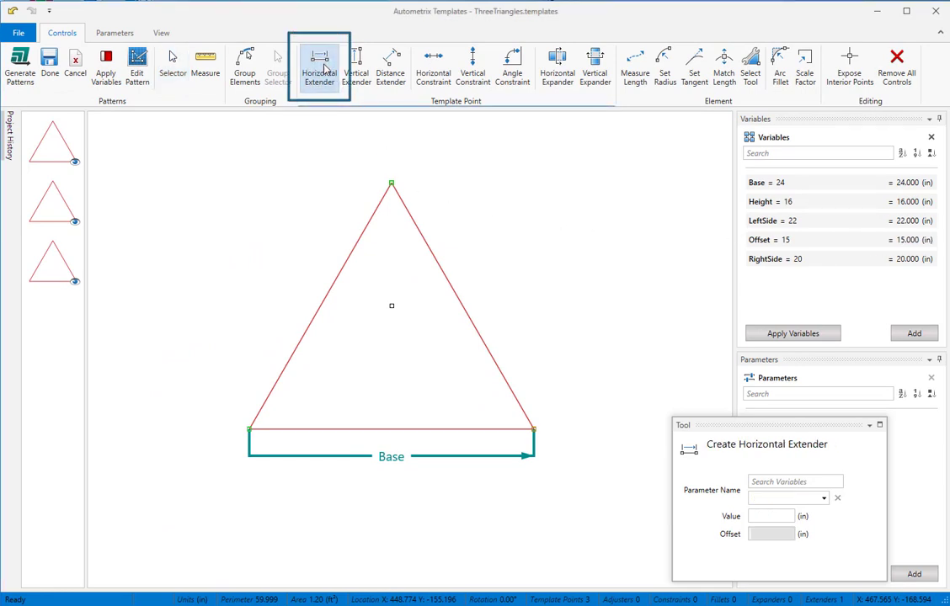
pyautogui.click(251, 429)
pyautogui.click(391, 182)
pyautogui.click(341, 158)
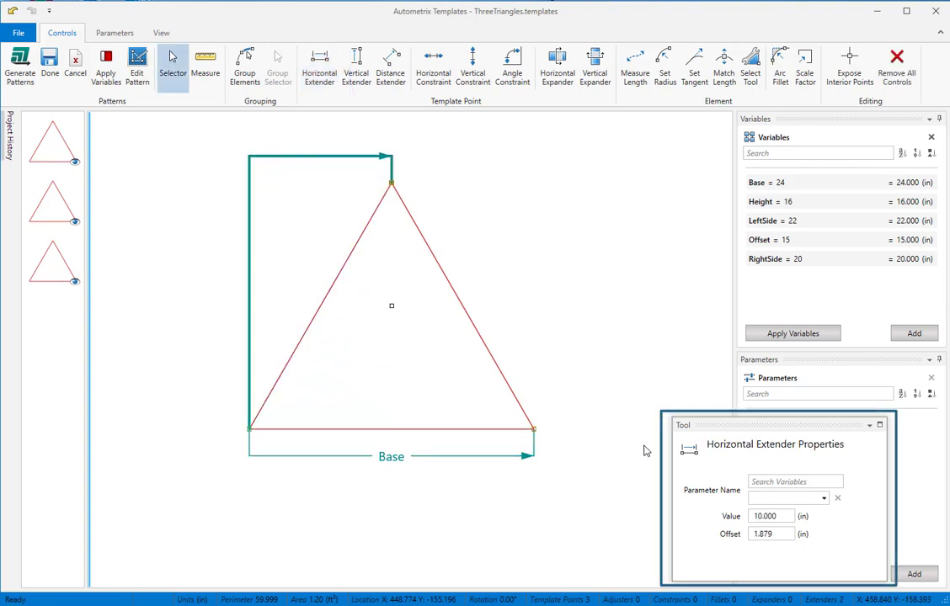
pyautogui.click(790, 499)
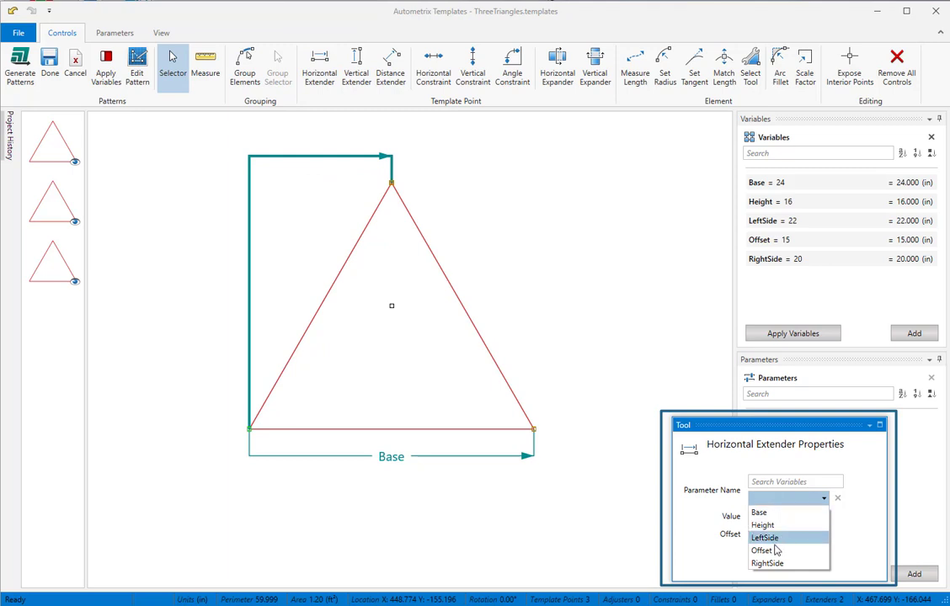
pyautogui.click(784, 550)
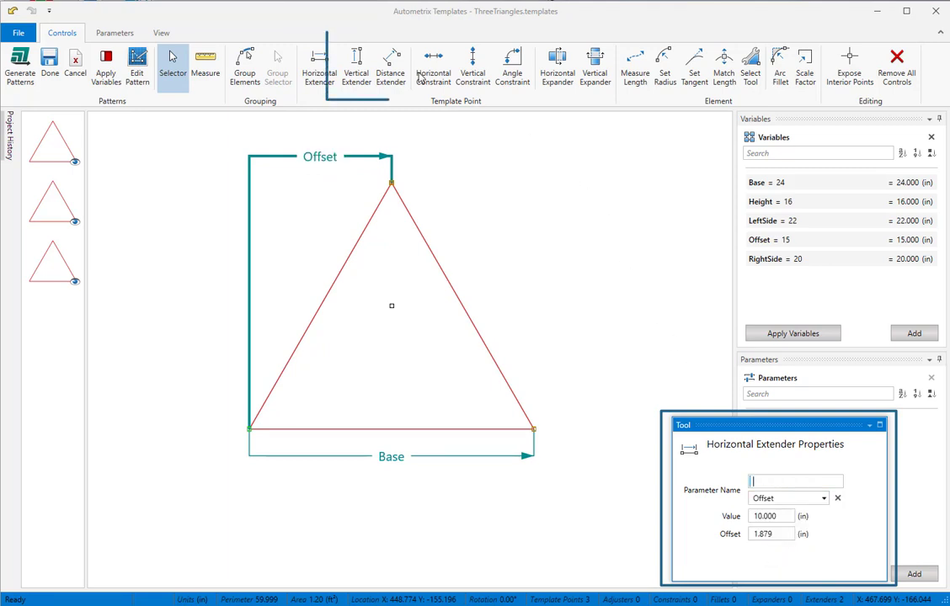
# Add a vertical extender from the lower-left corner to the apex, offset about 11.5 in, assign it Height, and preview the applied variables.
pyautogui.click(356, 66)
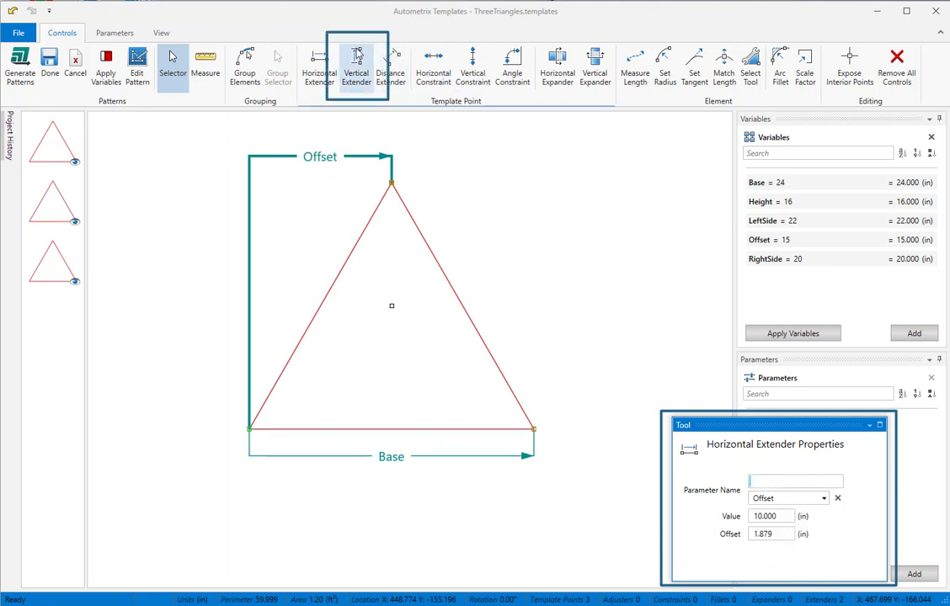
pyautogui.click(250, 429)
pyautogui.click(393, 185)
pyautogui.click(555, 217)
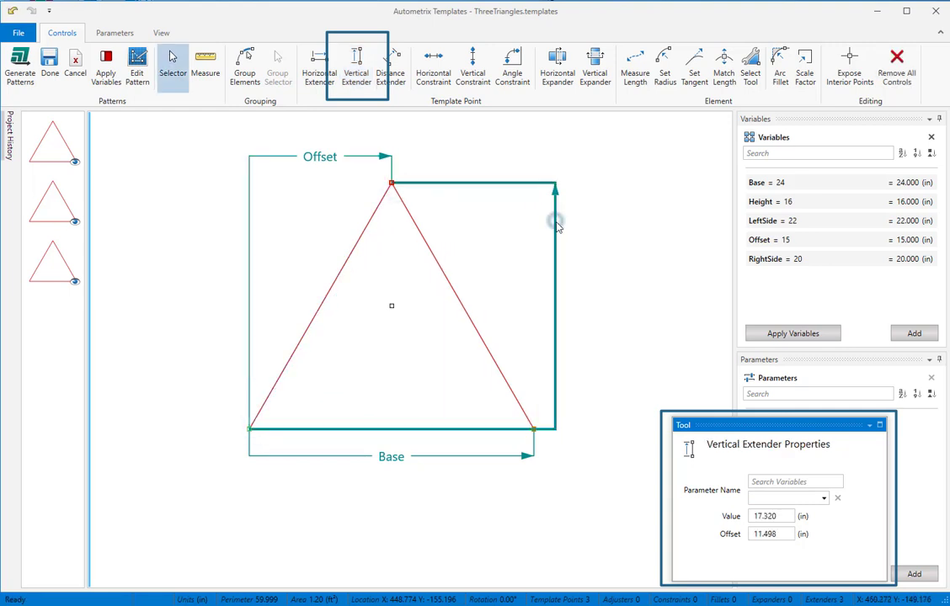
pyautogui.click(787, 498)
pyautogui.click(767, 523)
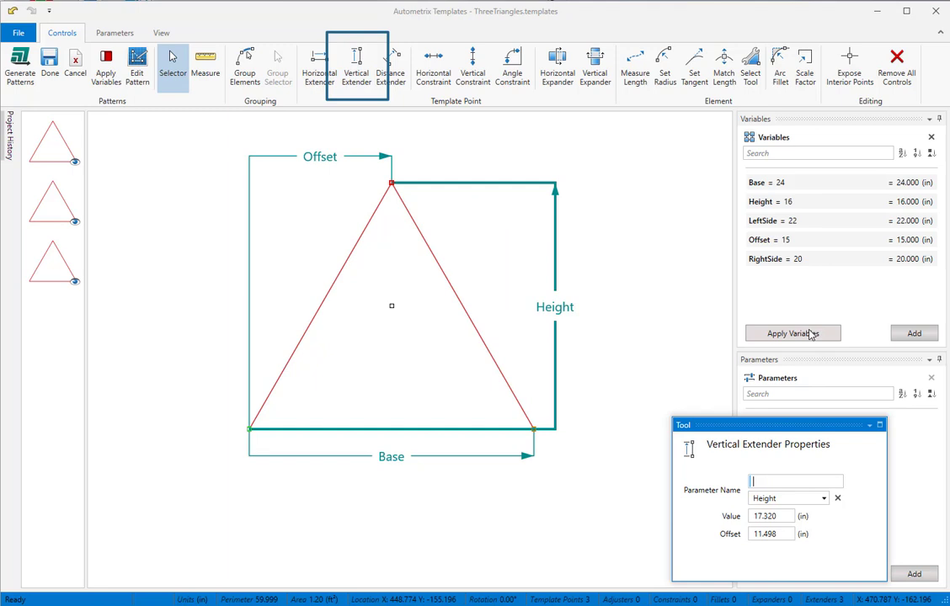
pyautogui.click(753, 334)
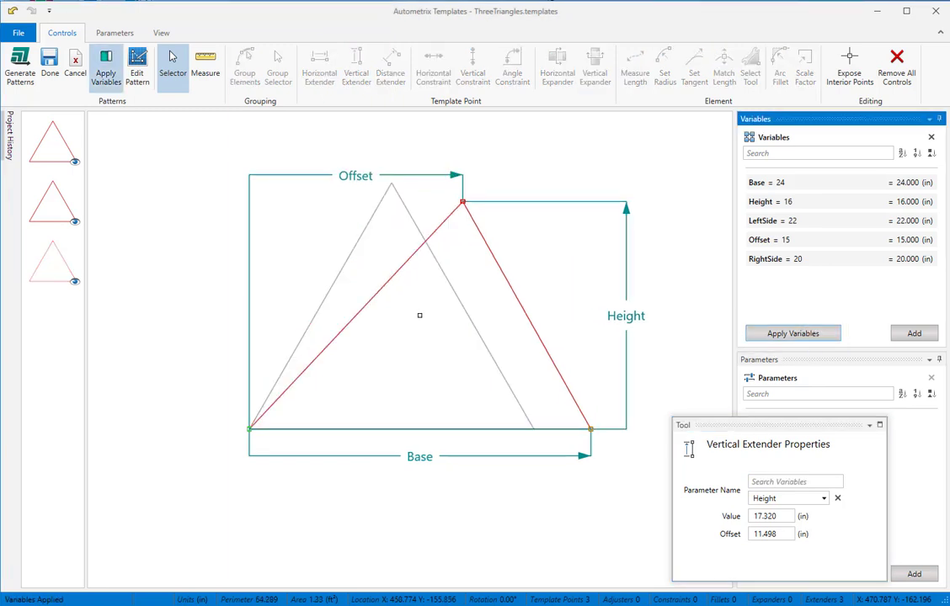
pyautogui.press('Escape')
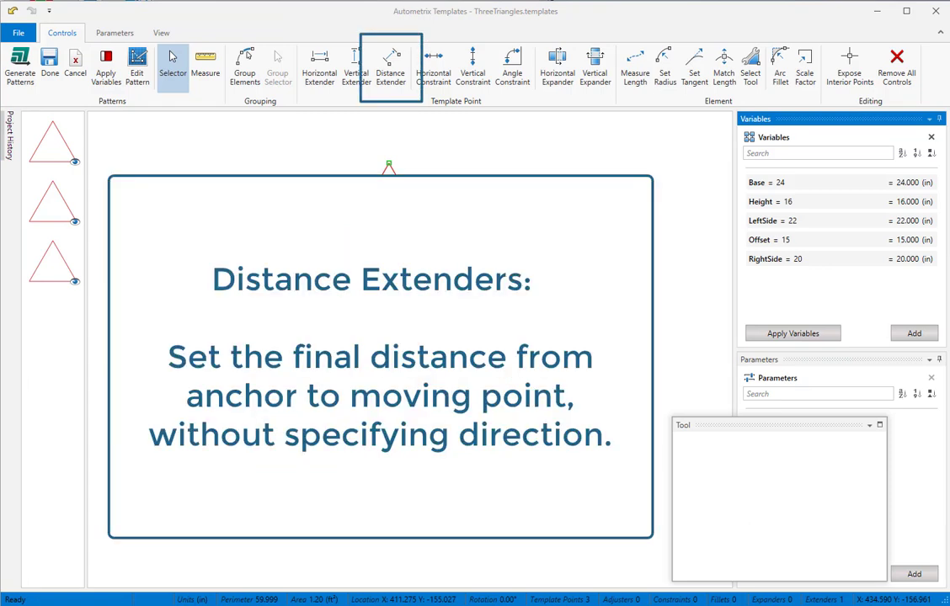
# On the triangle with only a Base extender, add a distance extender from lower-left corner to apex, offset about -2.1 in, assigned to LeftSide.
pyautogui.click(392, 74)
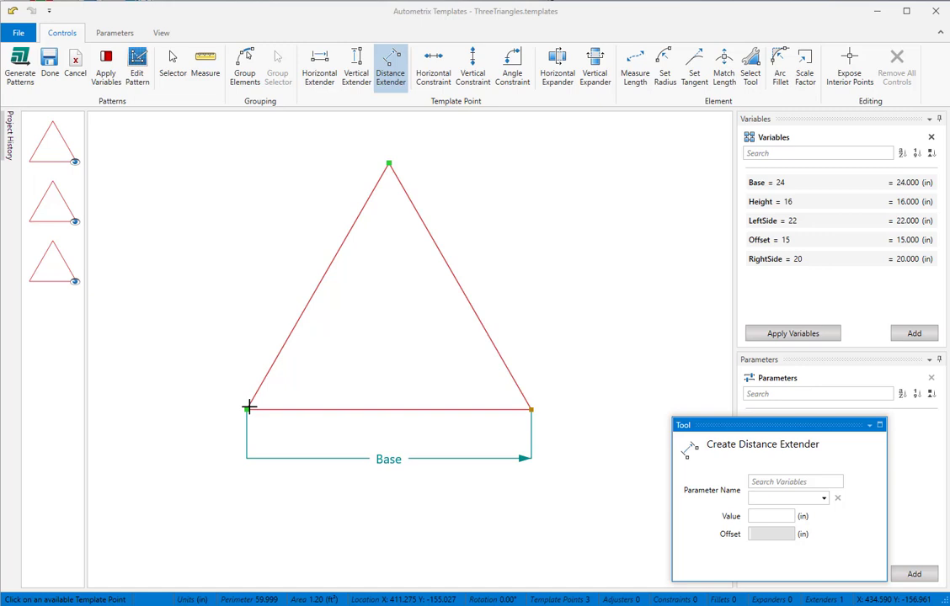
pyautogui.click(247, 409)
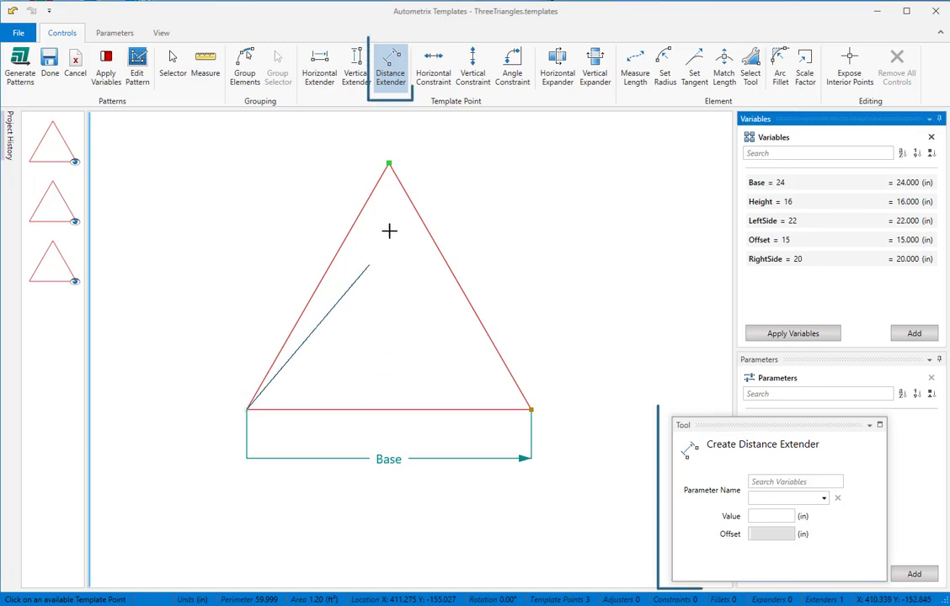
pyautogui.click(392, 168)
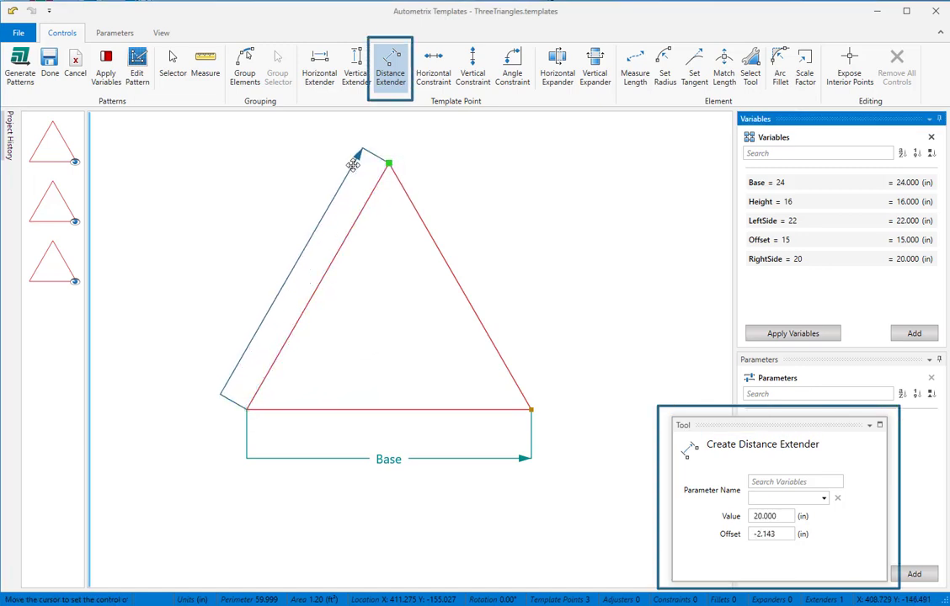
pyautogui.click(352, 164)
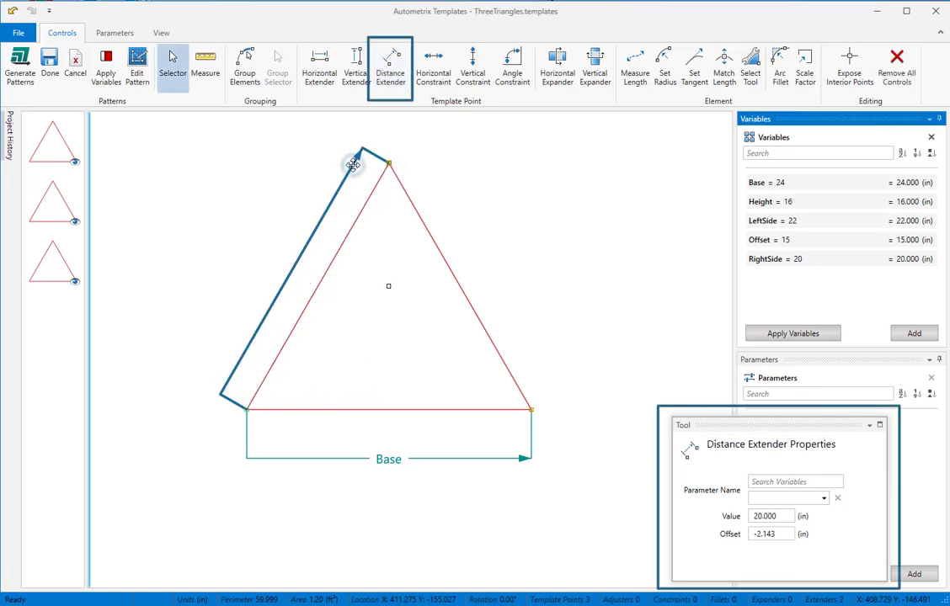
pyautogui.click(782, 501)
pyautogui.click(768, 538)
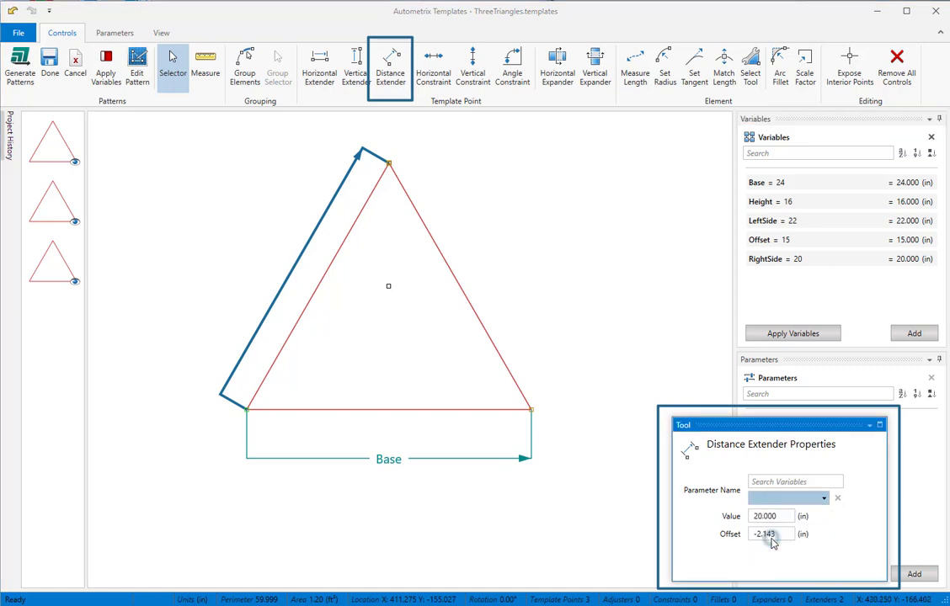
# Add a distance extender from the lower-right corner to the apex, offset about 2.1 in, assign it RightSide, and preview the applied variables.
pyautogui.click(390, 67)
pyautogui.click(531, 410)
pyautogui.click(387, 160)
pyautogui.click(418, 154)
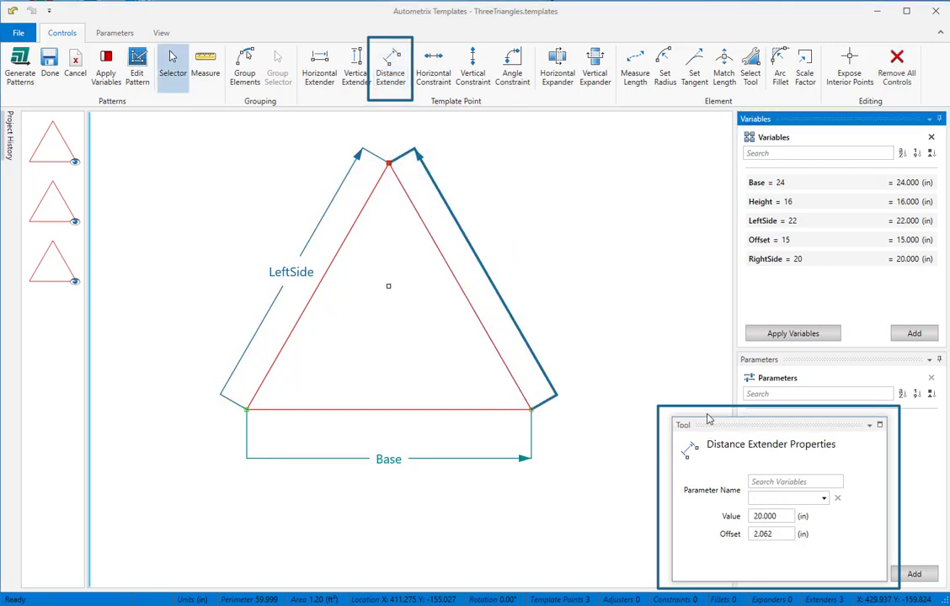
pyautogui.click(790, 498)
pyautogui.click(768, 563)
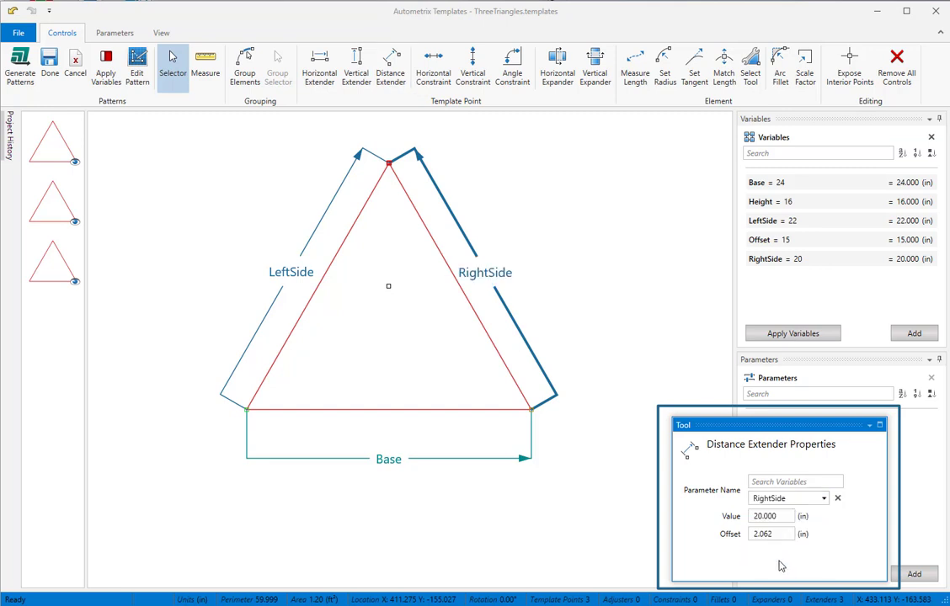
pyautogui.click(792, 334)
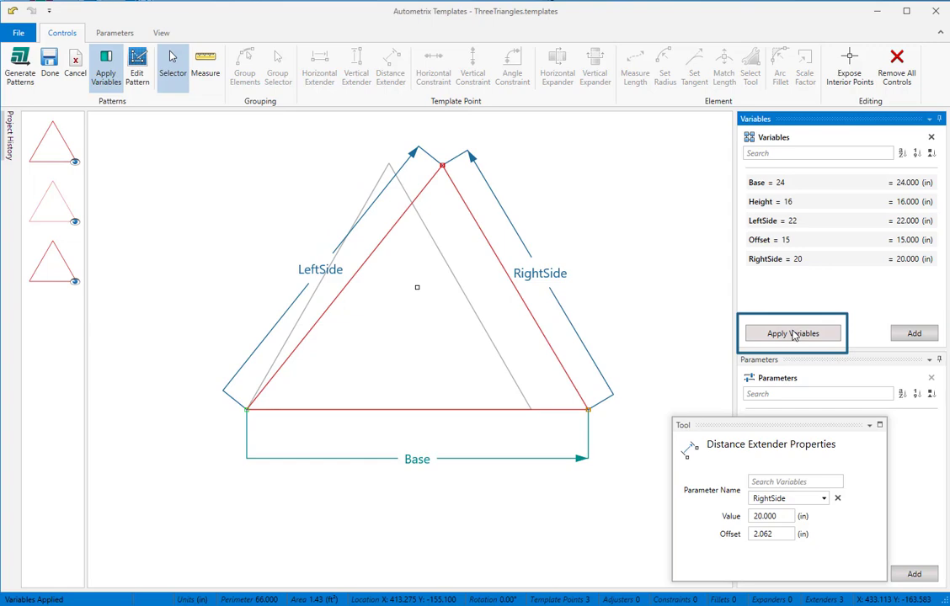
pyautogui.click(792, 334)
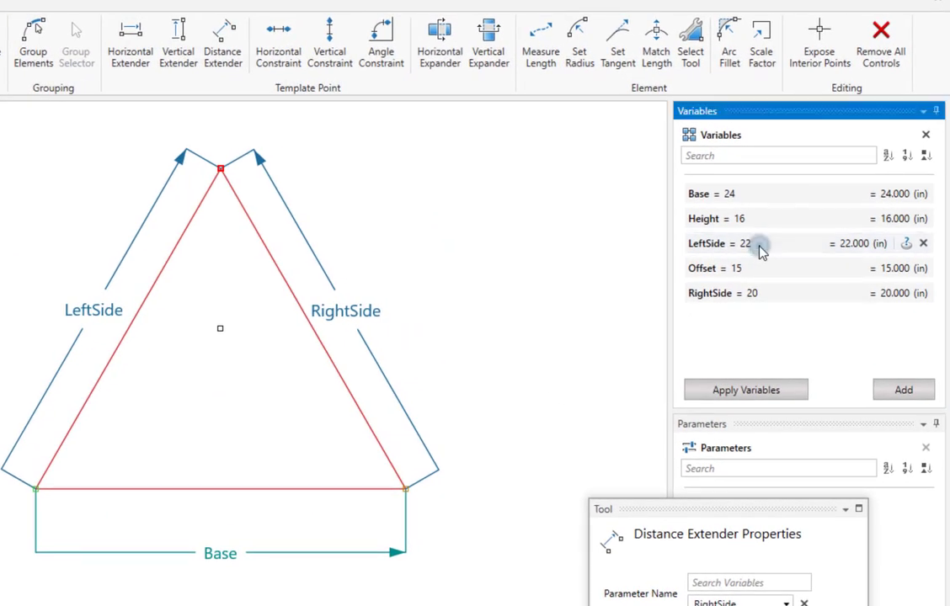
# Set the LeftSide variable to 12 inches.
pyautogui.doubleClick(757, 246)
pyautogui.click(755, 246)
pyautogui.click(755, 246)
pyautogui.moveTo(755, 246); pyautogui.dragTo(714, 248)
pyautogui.write('12')
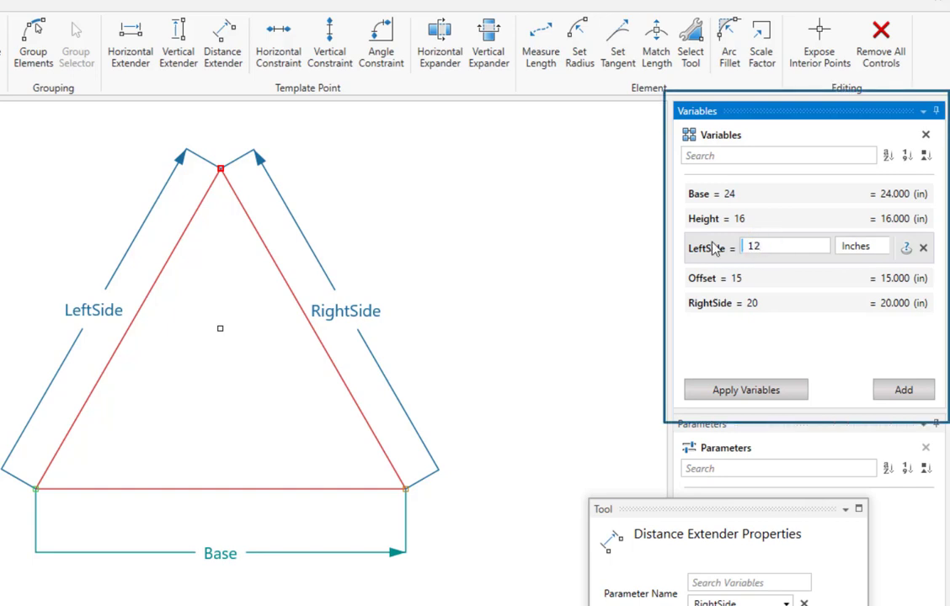
pyautogui.press('Return')
# Set the RightSide variable to 10 inches and try to apply the variables to the triangle.
pyautogui.doubleClick(782, 296)
pyautogui.moveTo(782, 297); pyautogui.dragTo(745, 296)
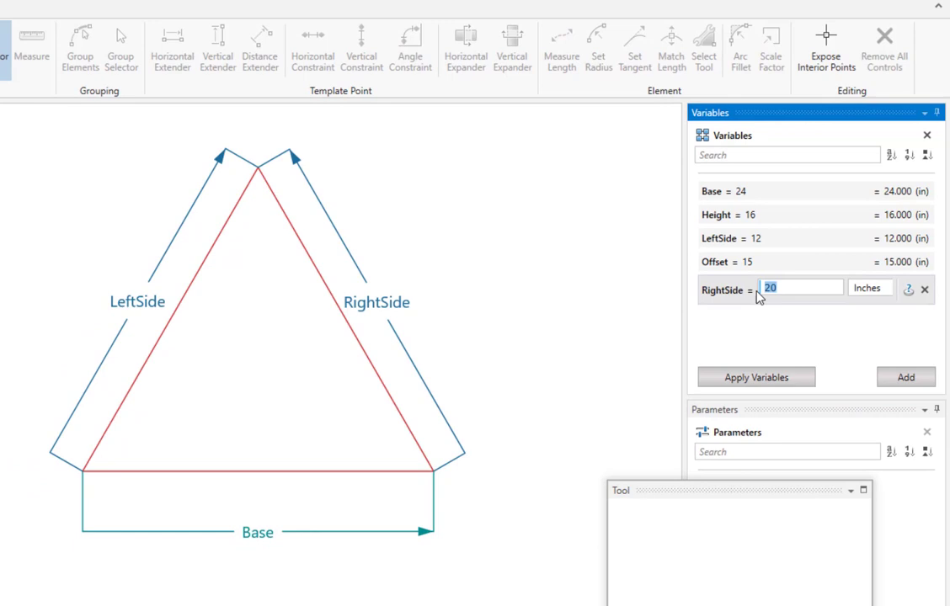
pyautogui.write('10')
pyautogui.press('Return')
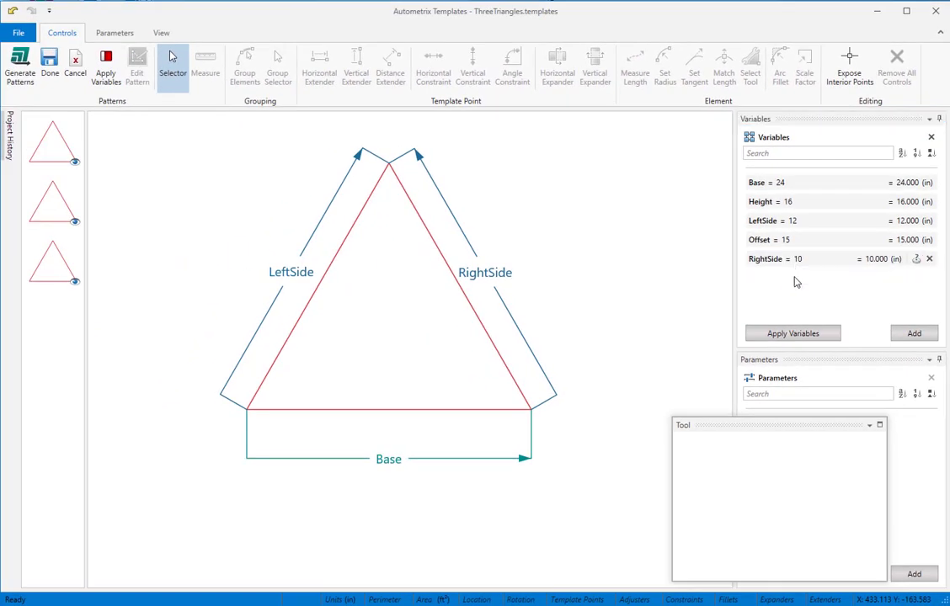
pyautogui.click(793, 334)
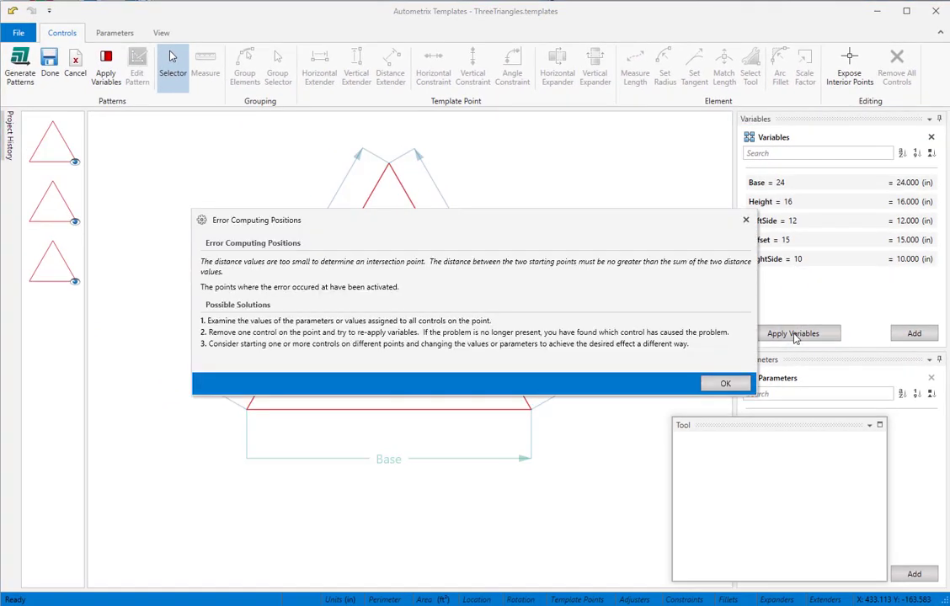
pyautogui.press('Return')
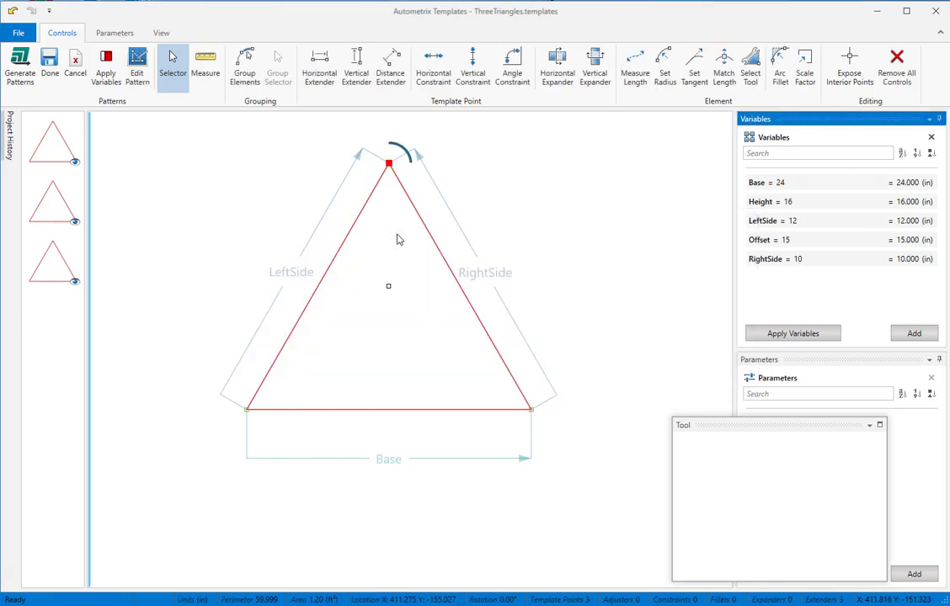
# Set the LeftSide variable to 22 inches and apply the variables to the triangle.
pyautogui.click(813, 221)
pyautogui.doubleClick(815, 222)
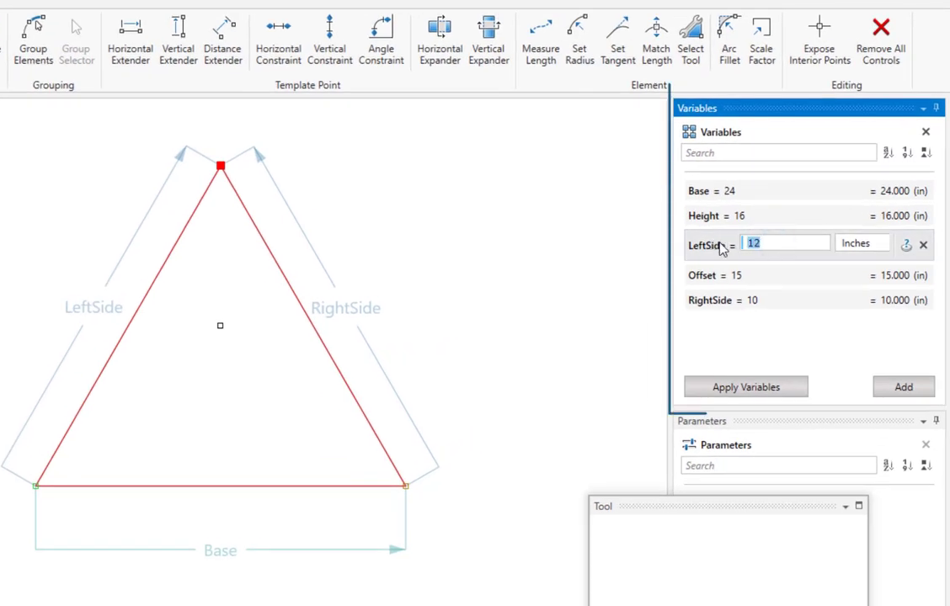
pyautogui.write('2')
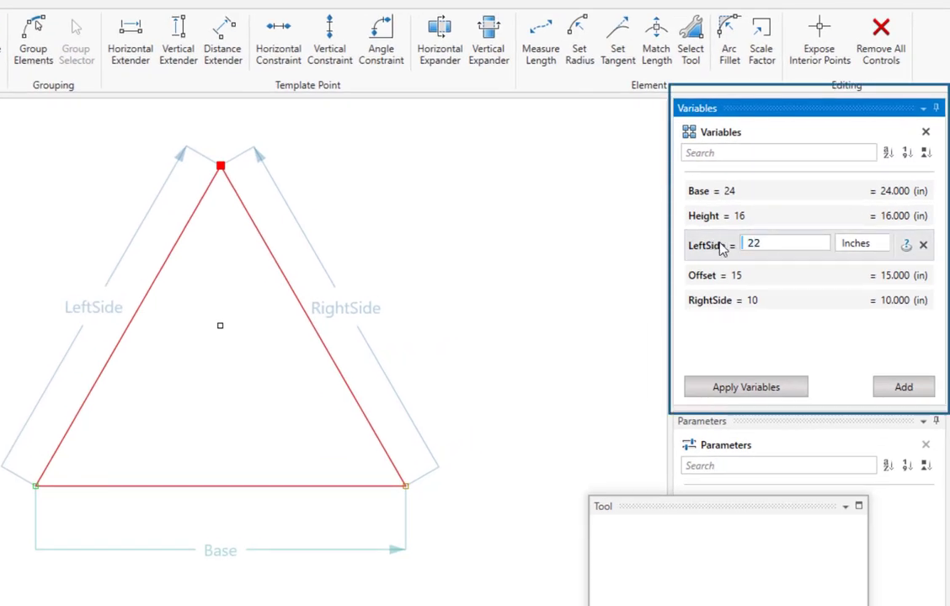
pyautogui.press('Return')
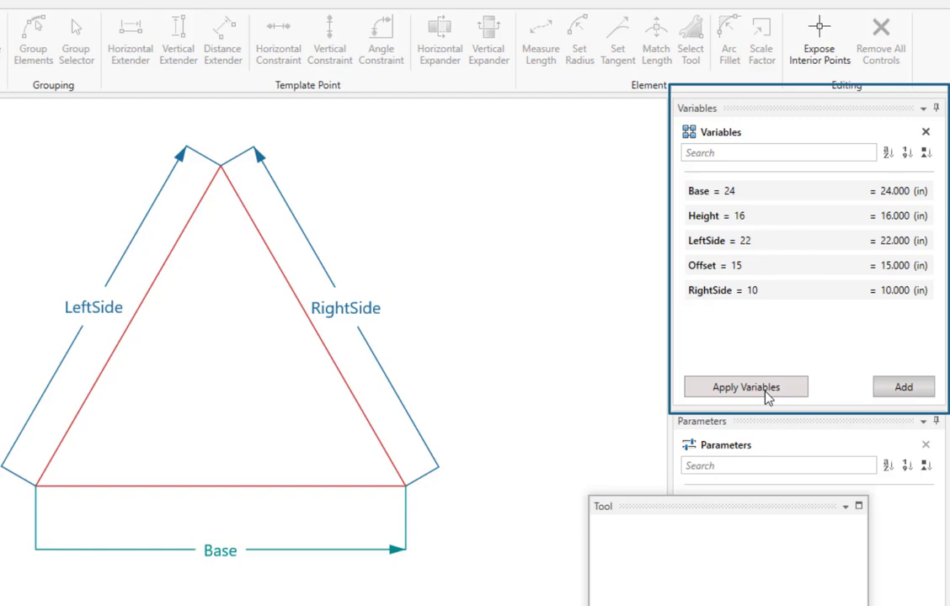
pyautogui.click(746, 387)
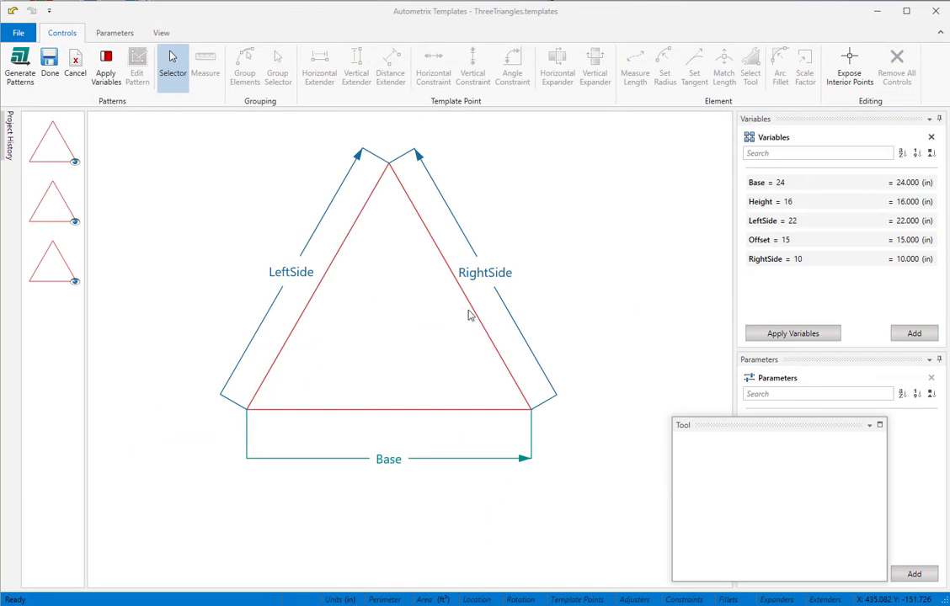
# Replace the LeftSide extender with a horizontal extender from lower-left corner to apex, offset about 1.8 in, assigned to Offset, and preview the applied variables.
pyautogui.click(292, 273)
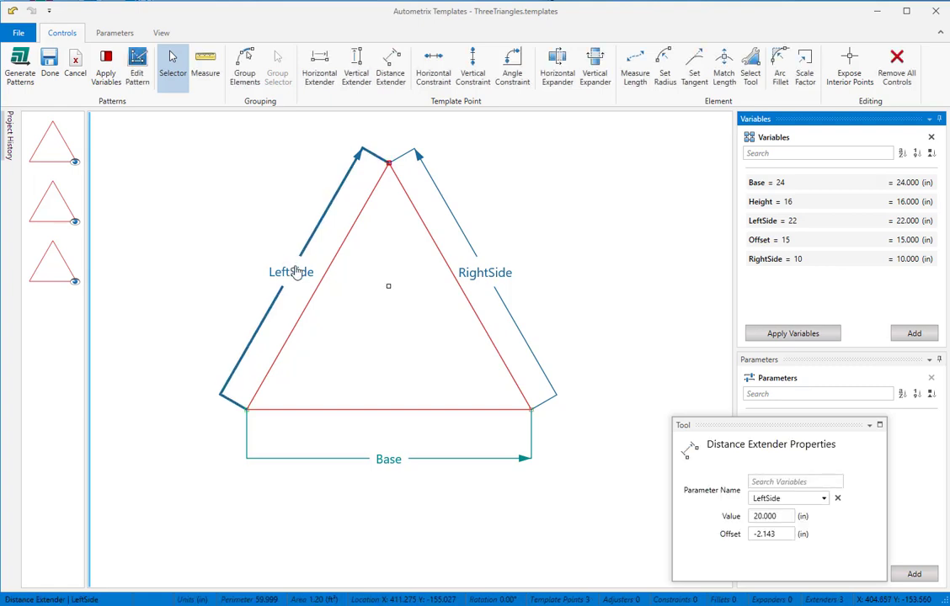
pyautogui.press('Delete')
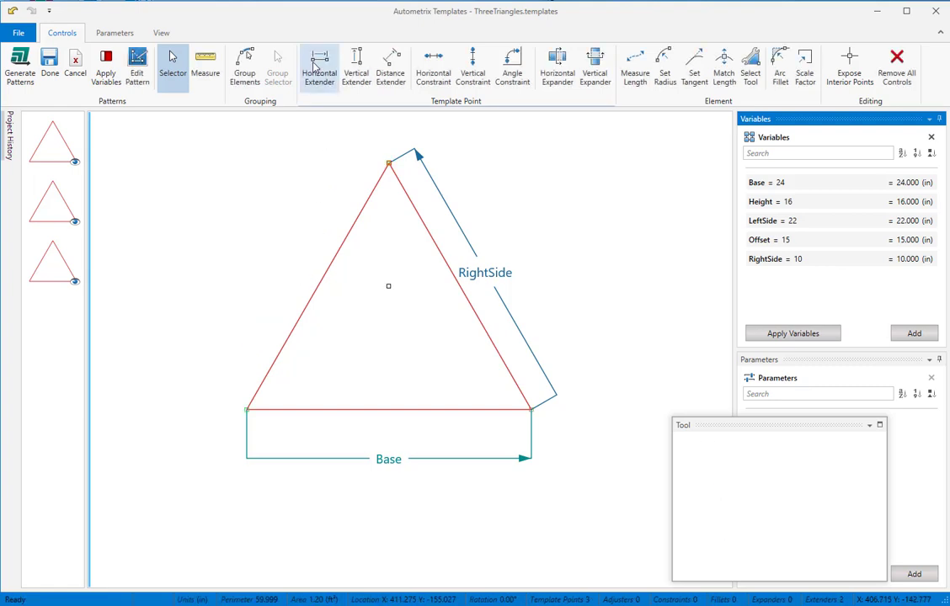
pyautogui.click(319, 71)
pyautogui.click(247, 410)
pyautogui.click(389, 161)
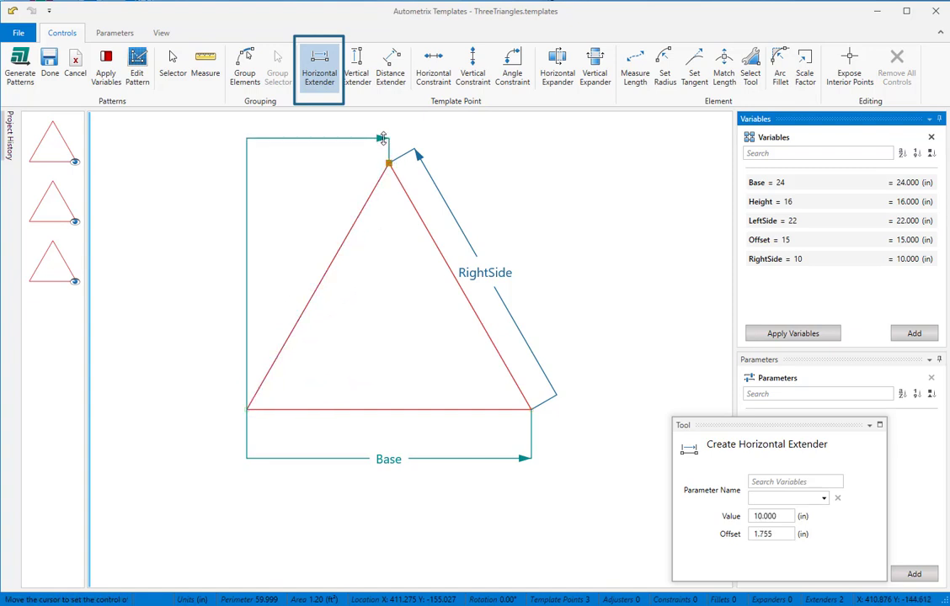
pyautogui.click(341, 137)
pyautogui.click(787, 498)
pyautogui.click(762, 550)
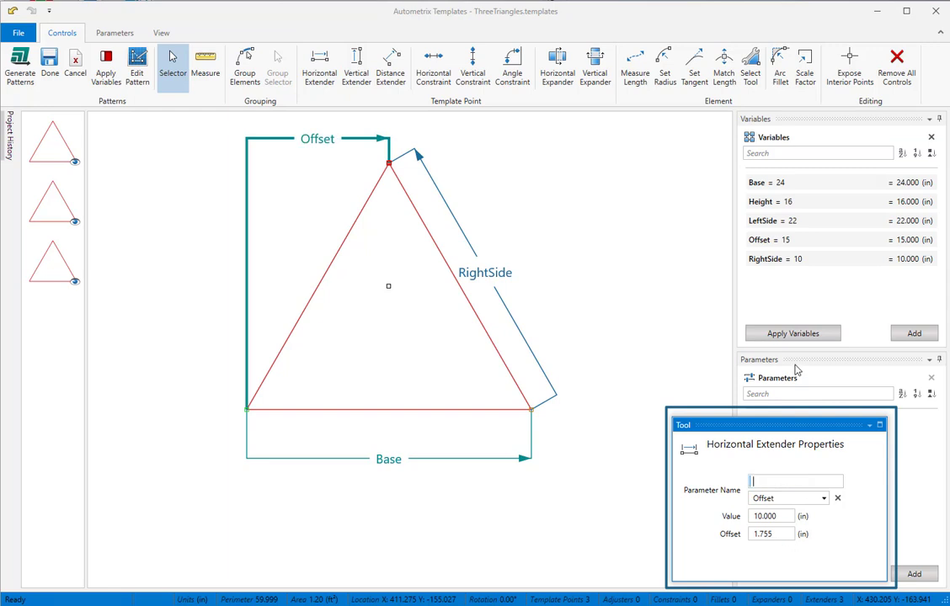
pyautogui.click(791, 334)
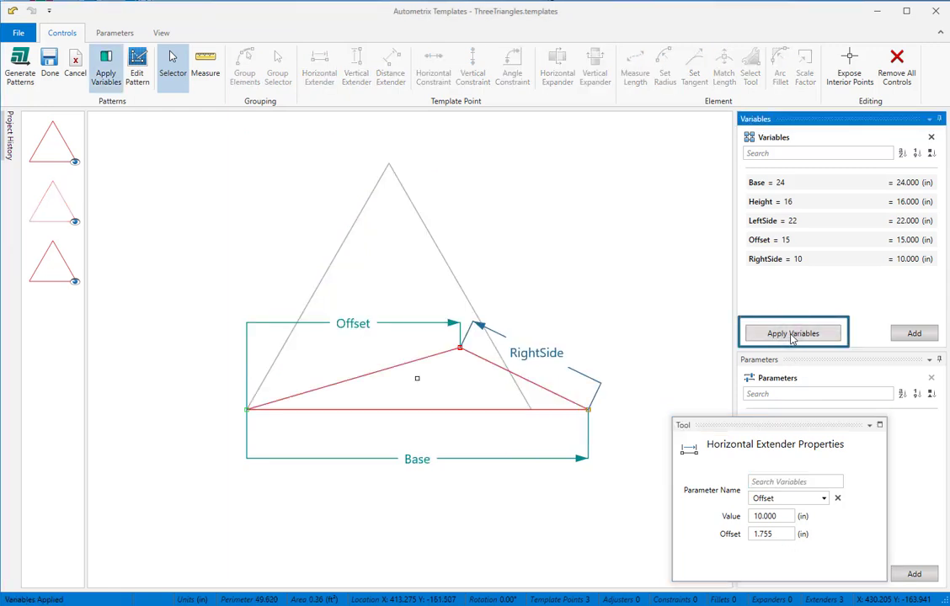
pyautogui.click(791, 334)
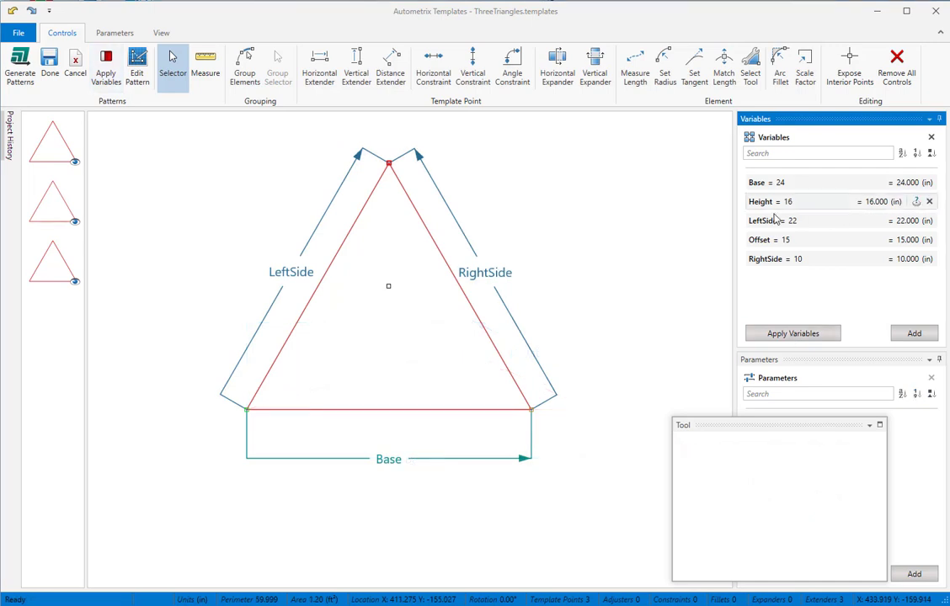
# Replace the RightSide extender with a vertical extender from lower-left corner to apex, offset about 10.9 in, assigned to Height, and preview the applied variables.
pyautogui.click(504, 293)
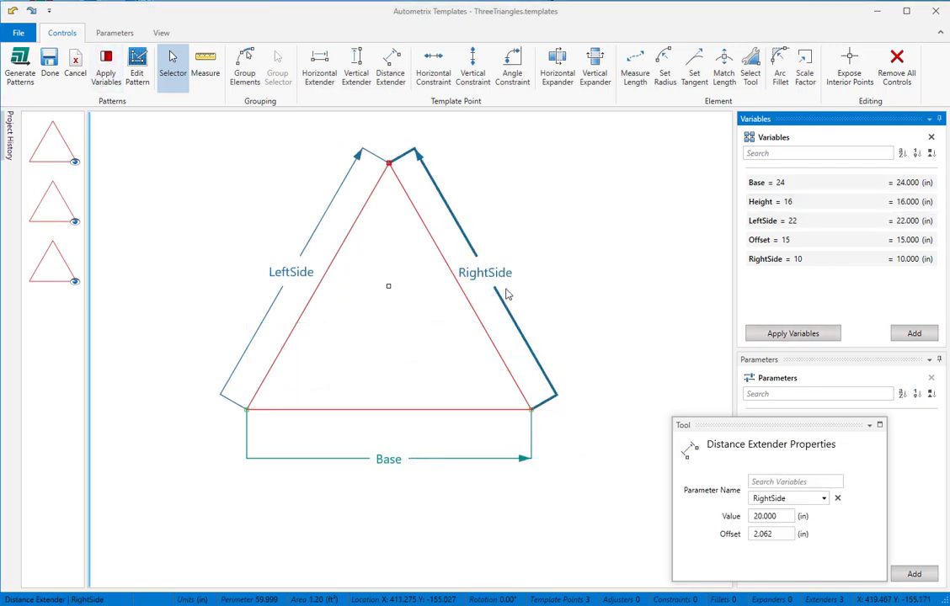
pyautogui.press('Delete')
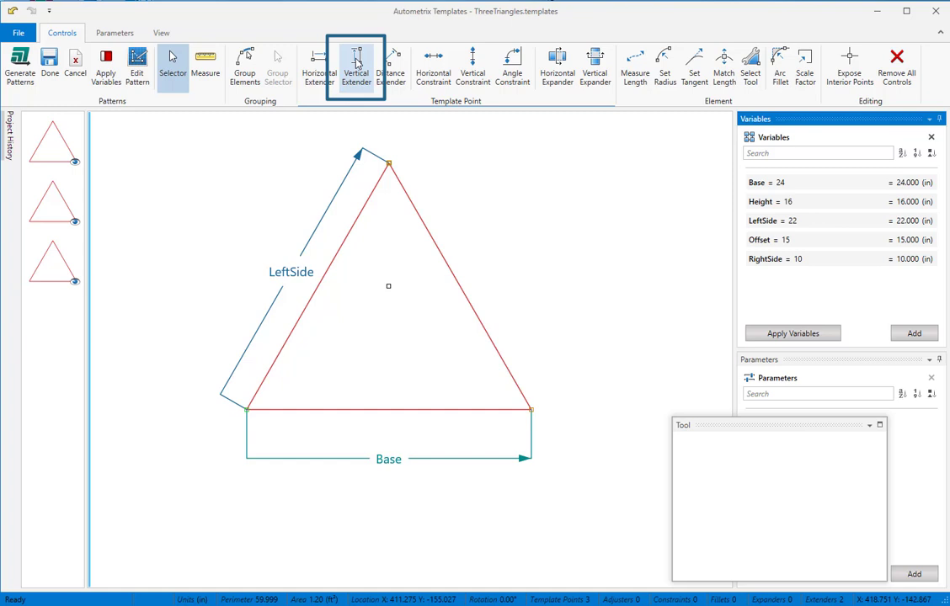
pyautogui.click(357, 62)
pyautogui.click(247, 410)
pyautogui.click(388, 162)
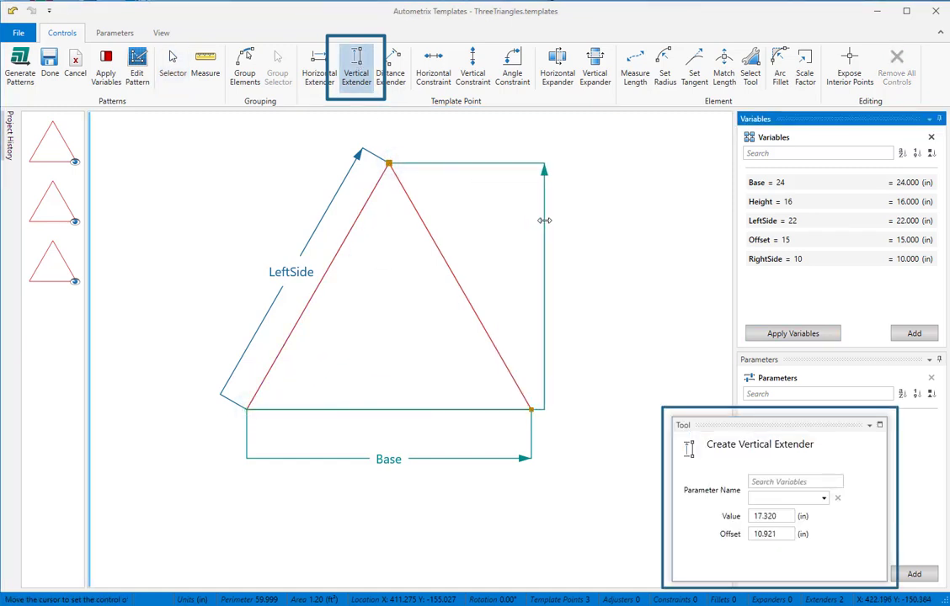
pyautogui.click(544, 220)
pyautogui.click(796, 499)
pyautogui.click(770, 525)
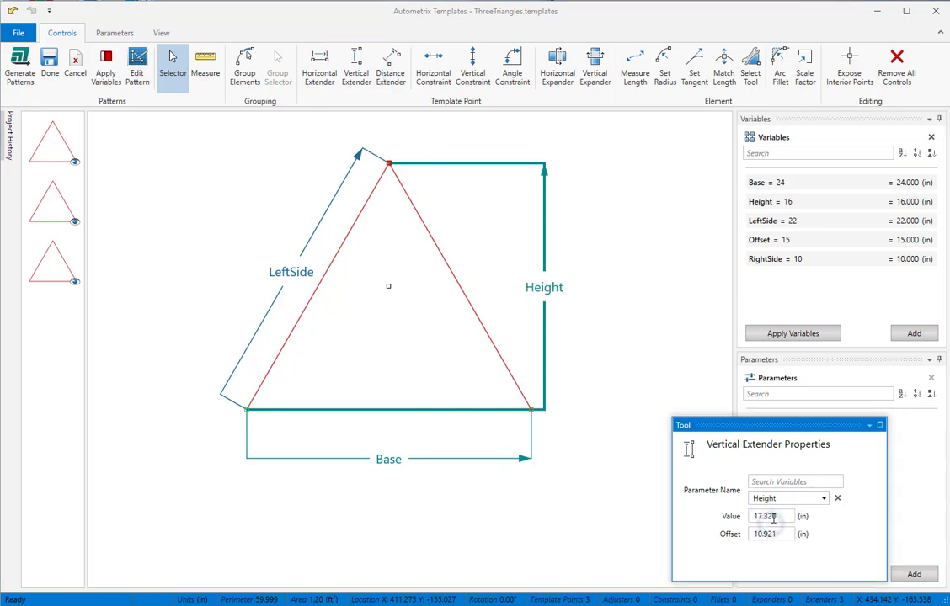
pyautogui.click(792, 335)
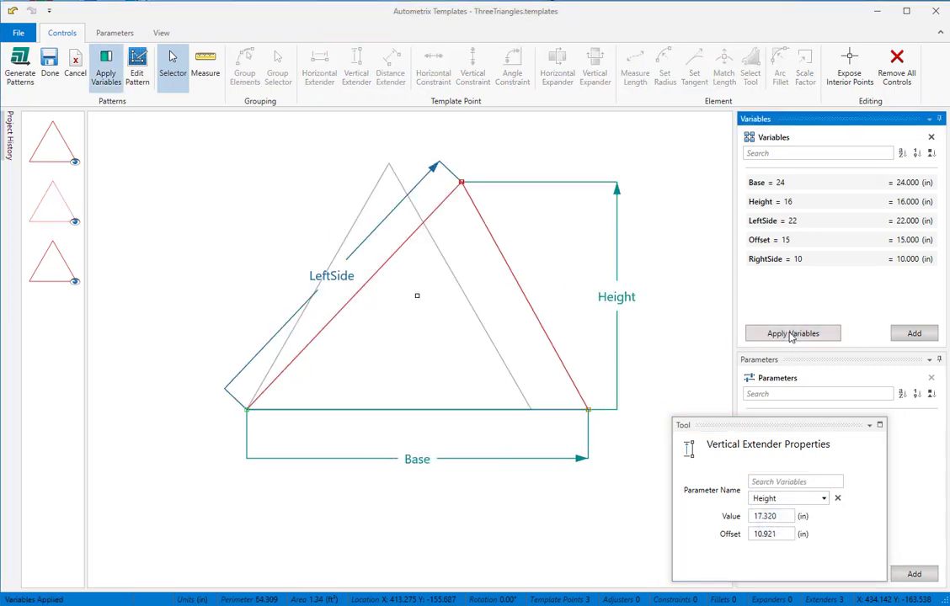
pyautogui.click(791, 335)
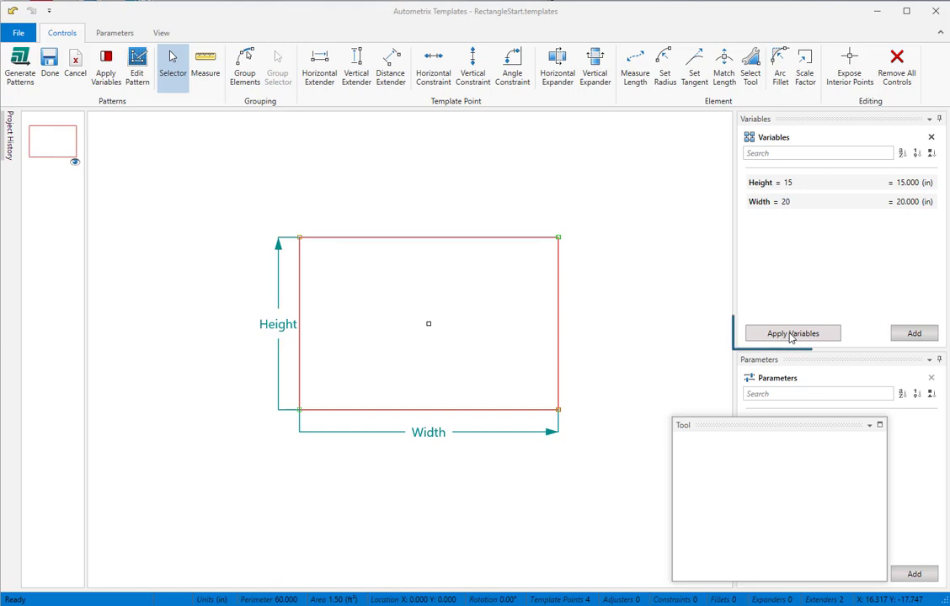
# Preview the rectangle's applied variables and add a horizontal extender from its upper-left to its upper-right corner, assigned to Width.
pyautogui.click(792, 334)
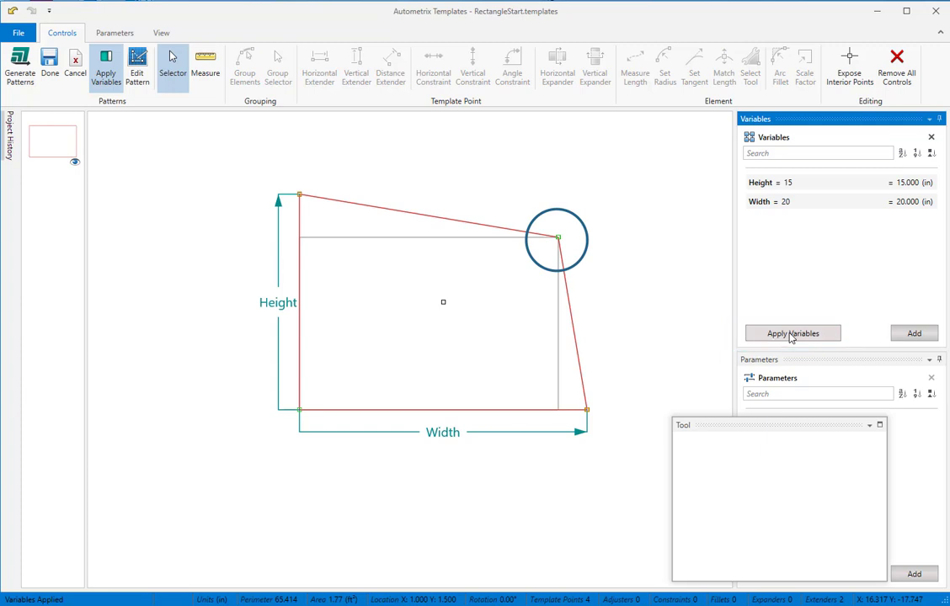
pyautogui.press('Escape')
pyautogui.click(320, 67)
pyautogui.click(299, 237)
pyautogui.click(558, 237)
pyautogui.click(752, 502)
pyautogui.click(775, 532)
# Add a vertical extender from the rectangle's lower-right to its upper-right corner, assign it to Height, and apply the variables.
pyautogui.click(357, 68)
pyautogui.click(558, 410)
pyautogui.click(558, 238)
pyautogui.click(586, 262)
pyautogui.click(788, 497)
pyautogui.click(766, 511)
pyautogui.click(792, 333)
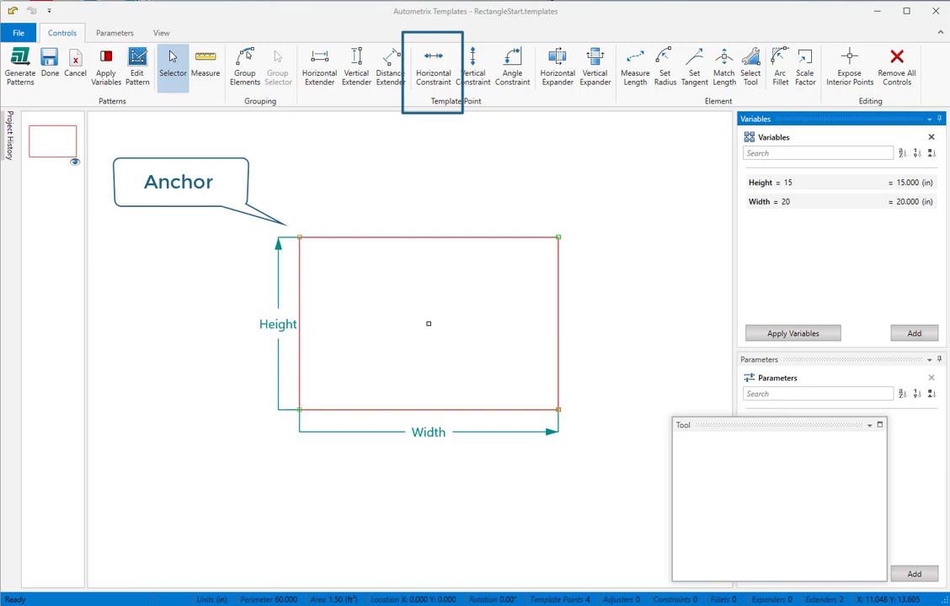
# Add a horizontal constraint anchored at the rectangle's upper-left corner to its upper-right corner, offset about 1.7 in.
pyautogui.click(432, 67)
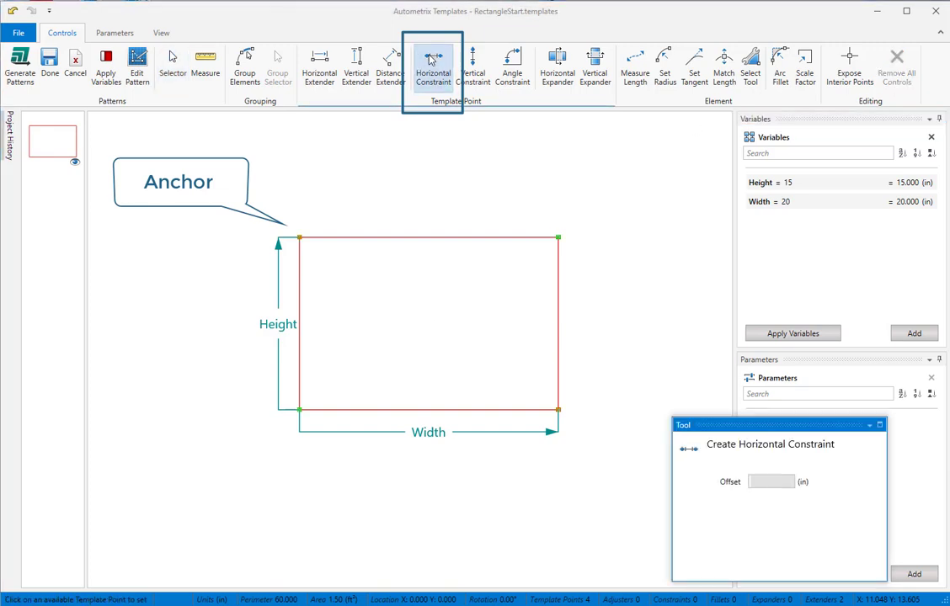
pyautogui.click(300, 238)
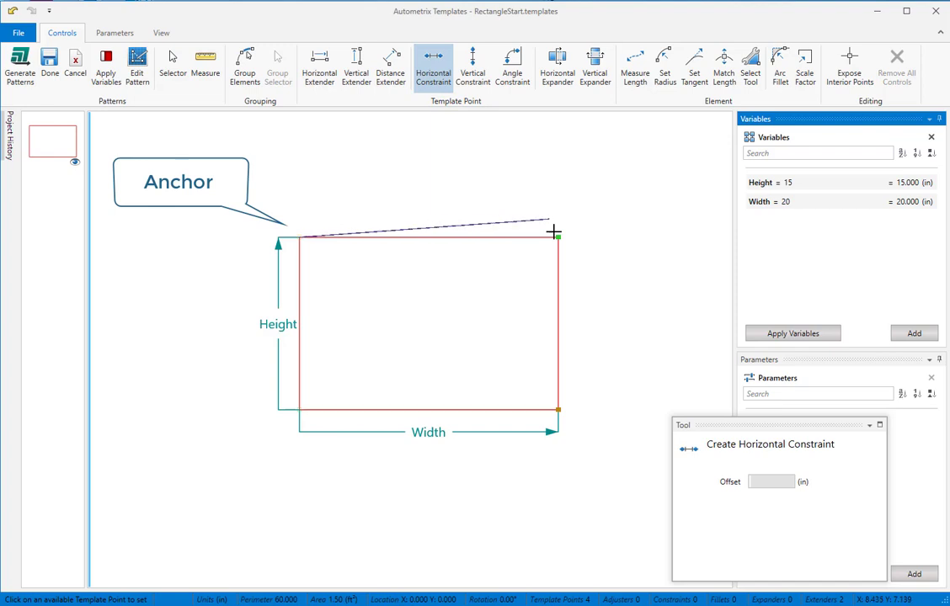
pyautogui.click(553, 233)
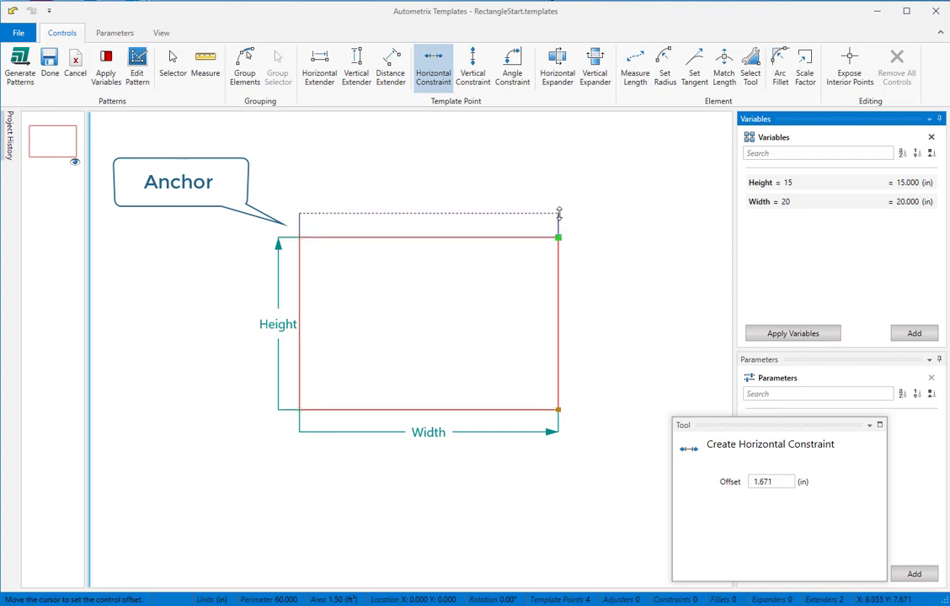
pyautogui.click(558, 214)
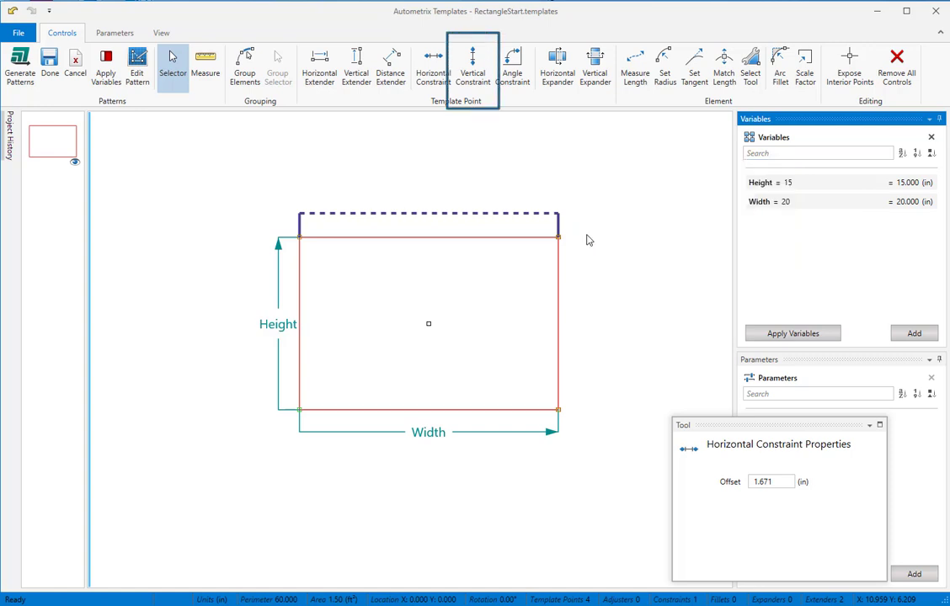
# Add a vertical constraint anchored at the rectangle's lower-right corner to its upper-right corner, offset about 1.6 in, and apply the variables.
pyautogui.click(477, 67)
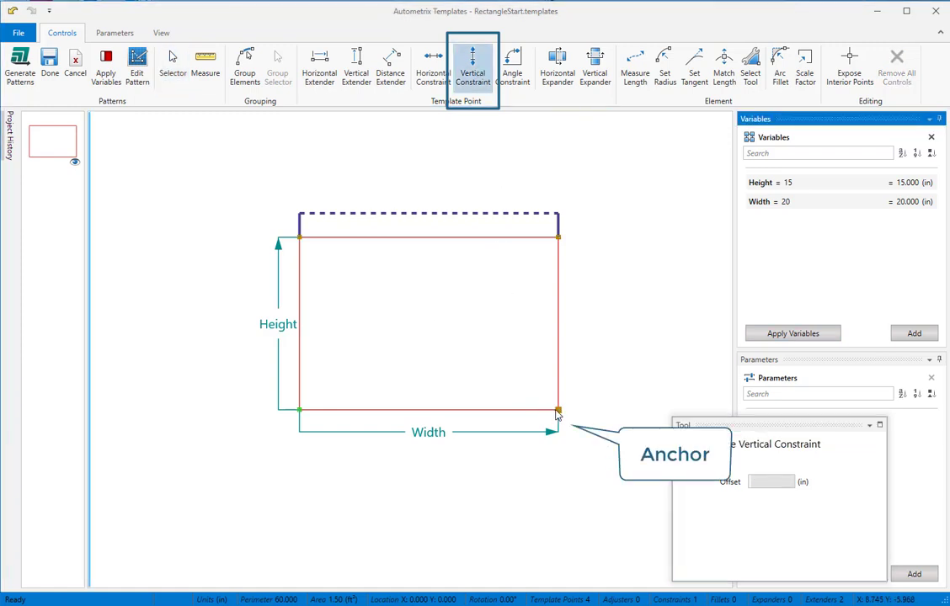
pyautogui.click(559, 239)
pyautogui.click(581, 245)
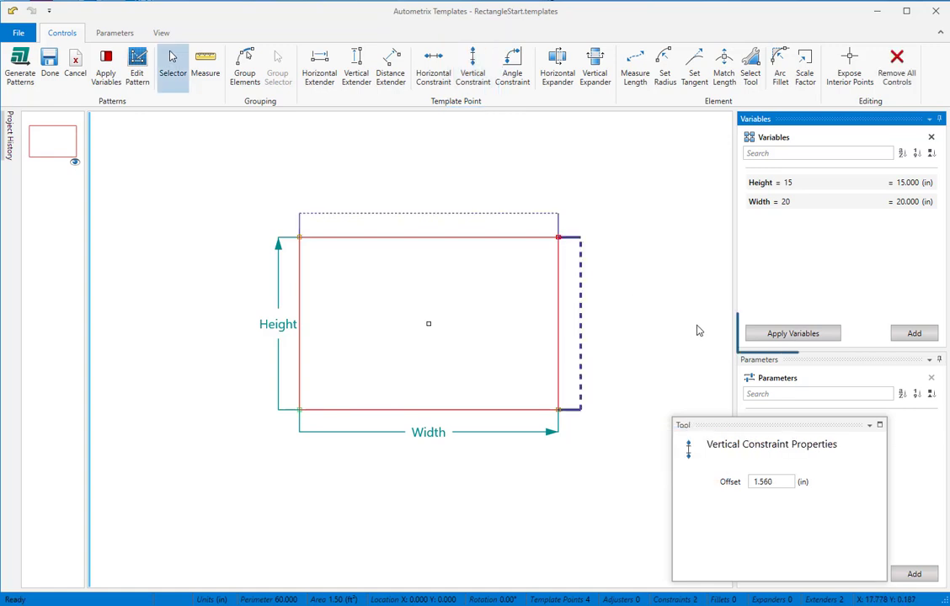
pyautogui.click(783, 335)
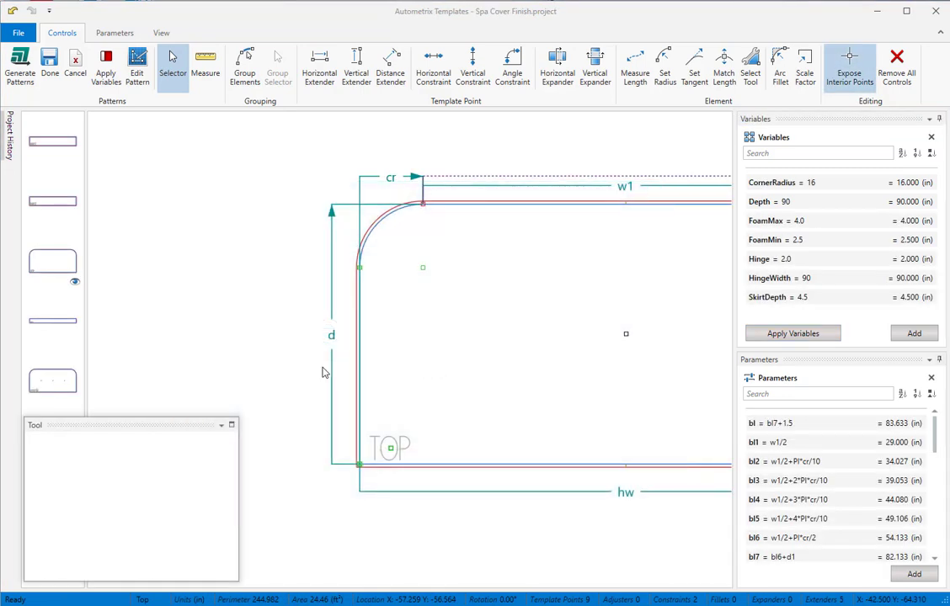
# Move the d extender outward to about -20.1 in offset and add a d1 vertical extender, offset about -4.4 in, from lower-left corner to arc start.
pyautogui.moveTo(332, 370); pyautogui.dragTo(294, 368)
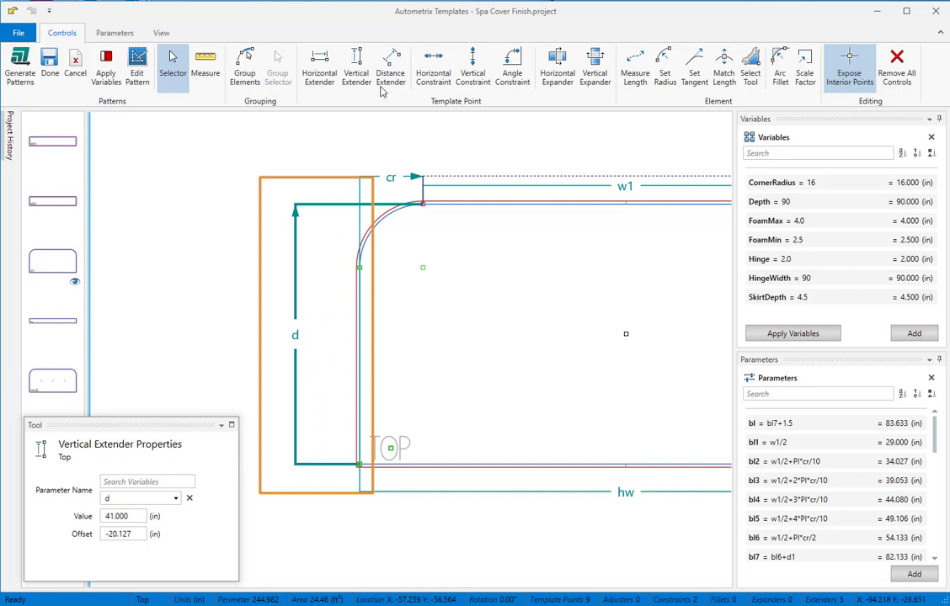
pyautogui.click(357, 67)
pyautogui.click(359, 466)
pyautogui.click(359, 268)
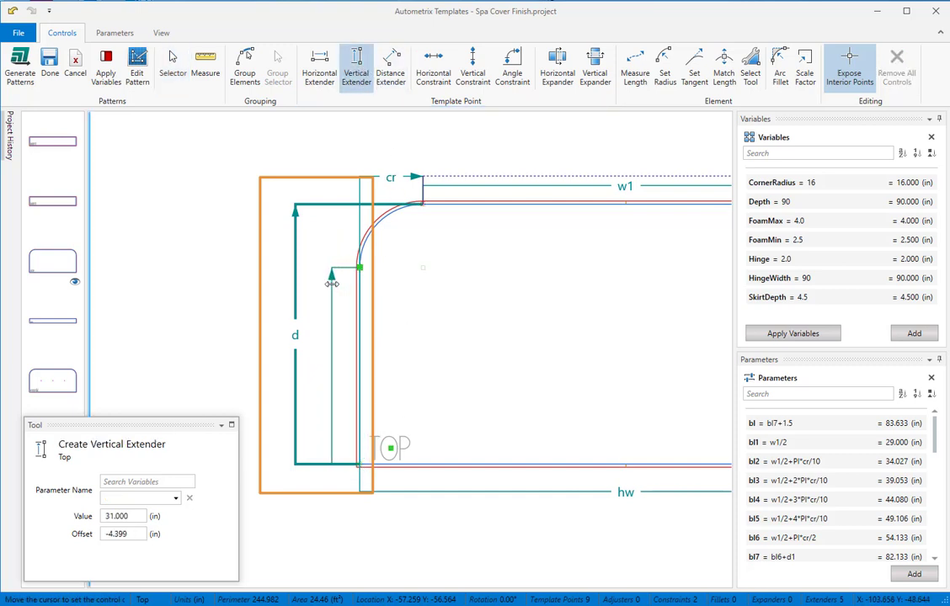
pyautogui.click(331, 278)
pyautogui.click(162, 500)
pyautogui.click(111, 396)
pyautogui.click(519, 330)
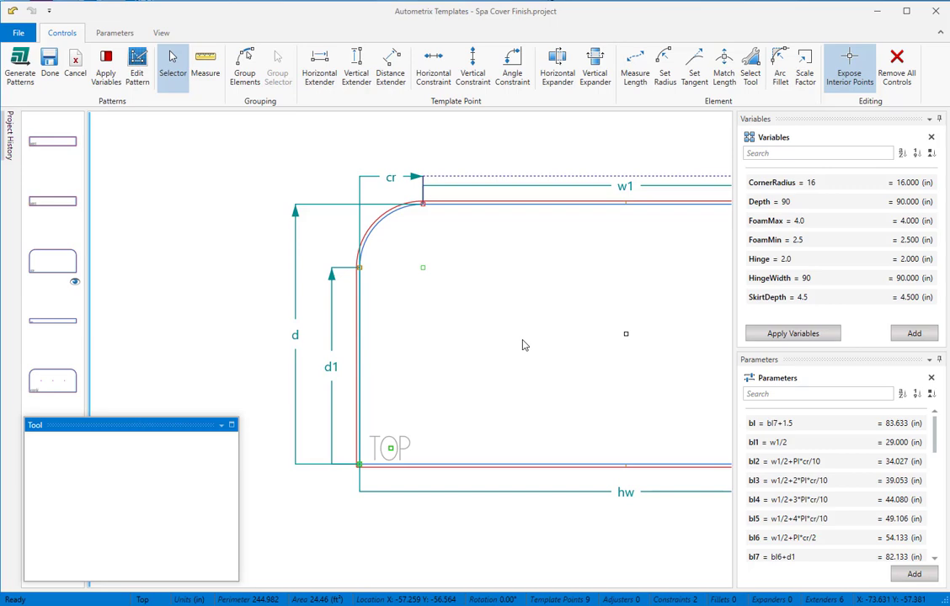